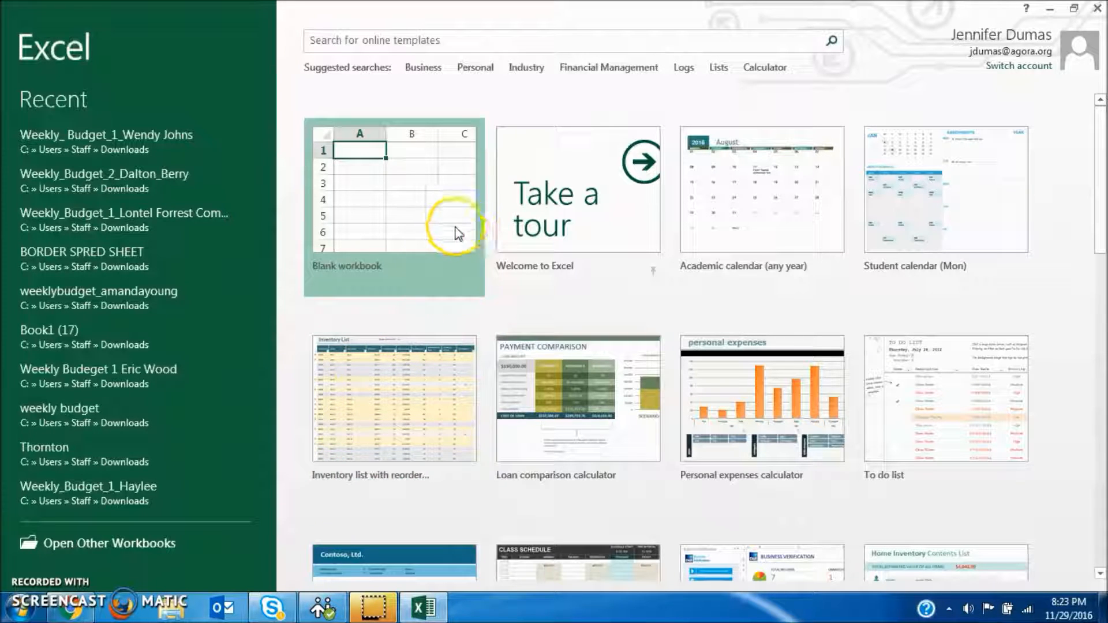
# Step: Create a blank workbook and enter the title "Weekly Budget" in cell A1
pyautogui.click(383, 213)
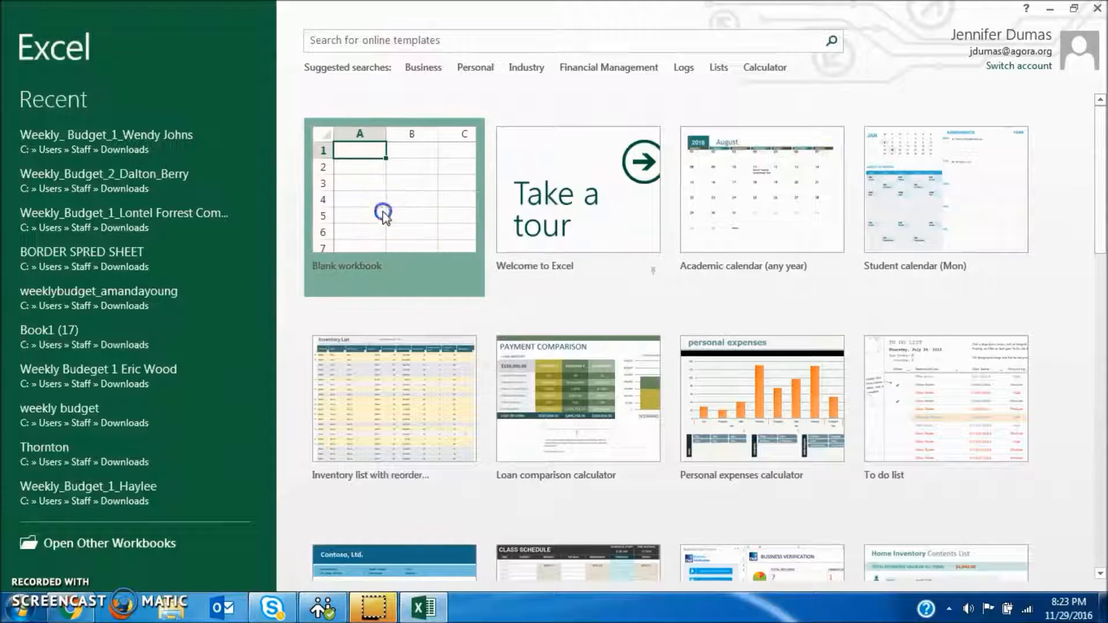
pyautogui.click(383, 211)
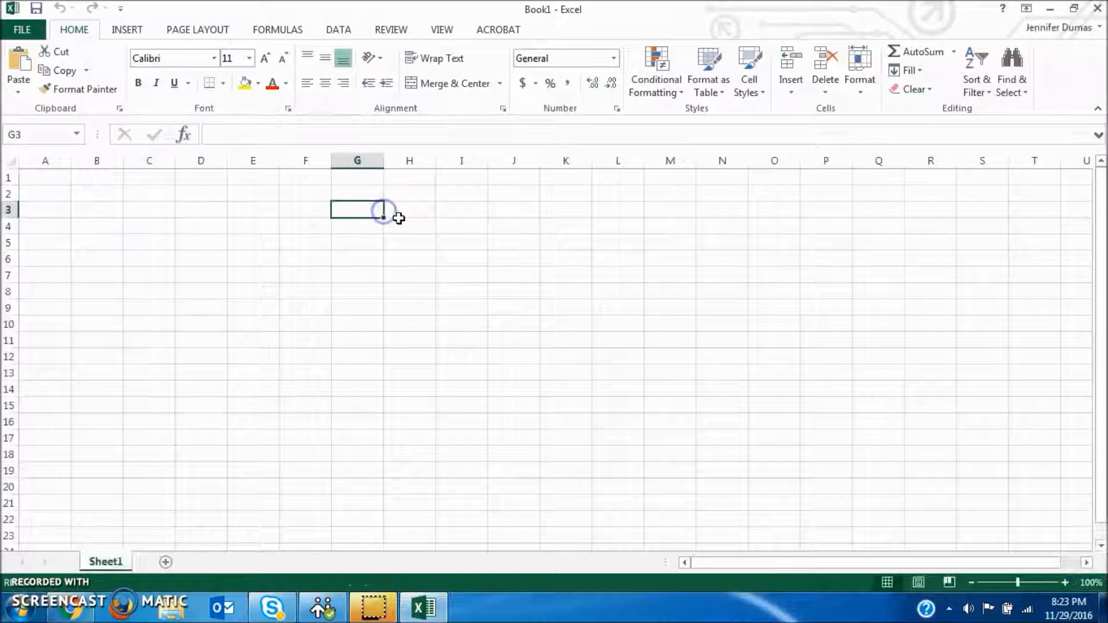
pyautogui.click(59, 180)
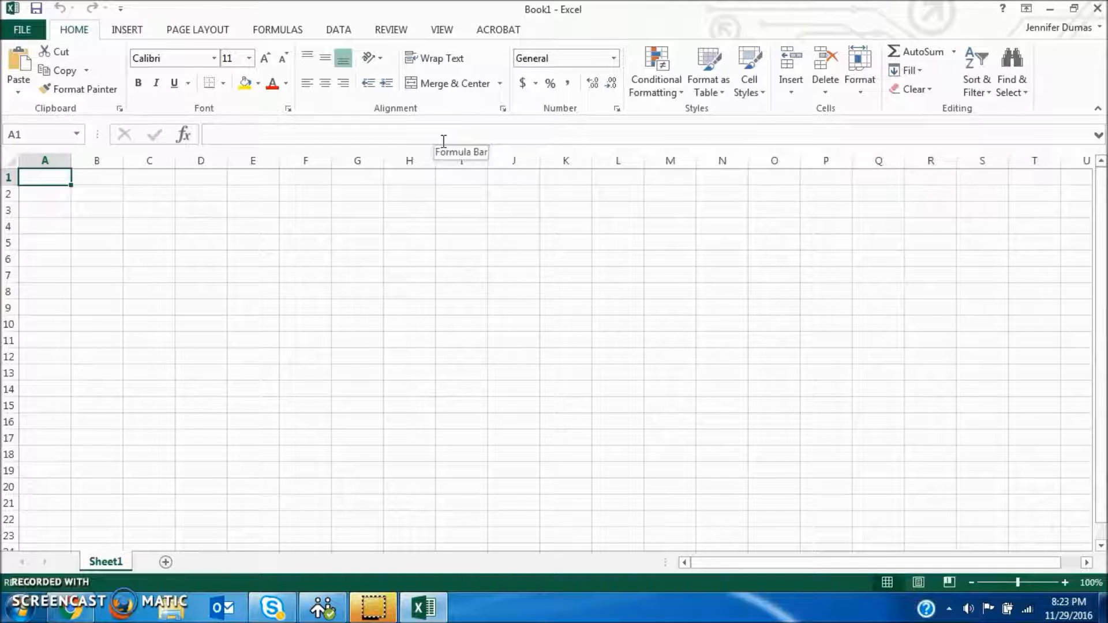
pyautogui.write('Wek')
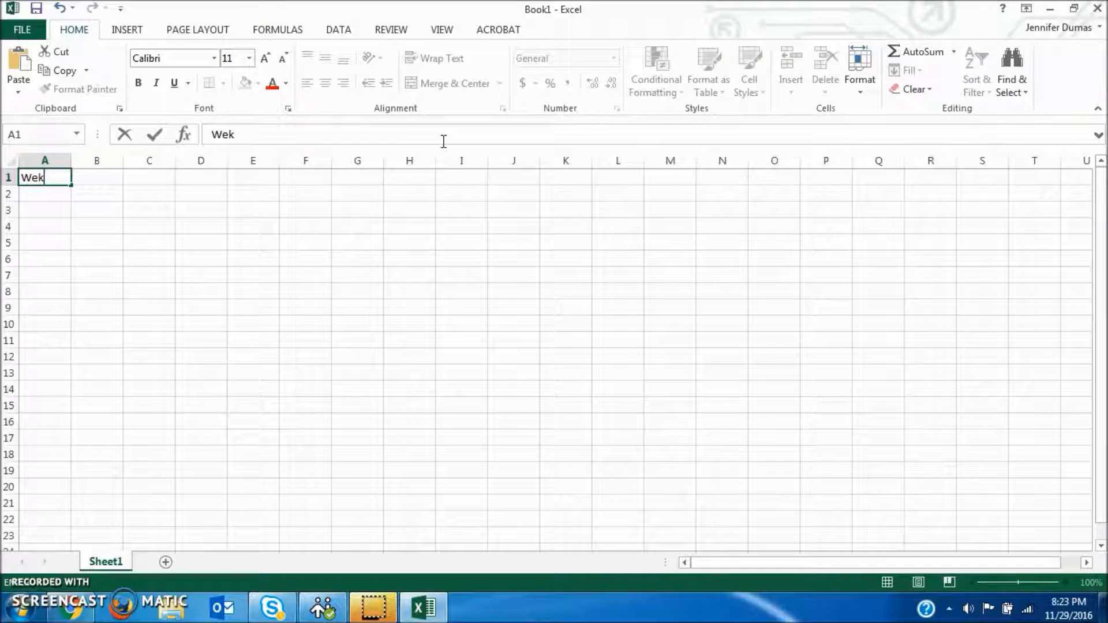
pyautogui.write('kly Budget')
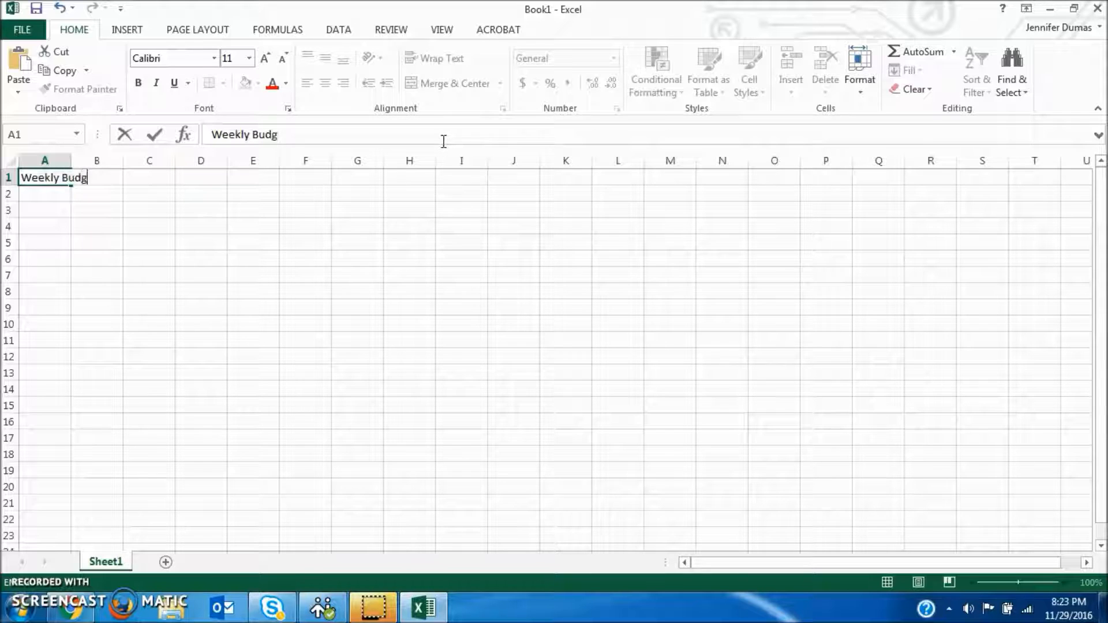
pyautogui.press('Return')
pyautogui.press('Return')
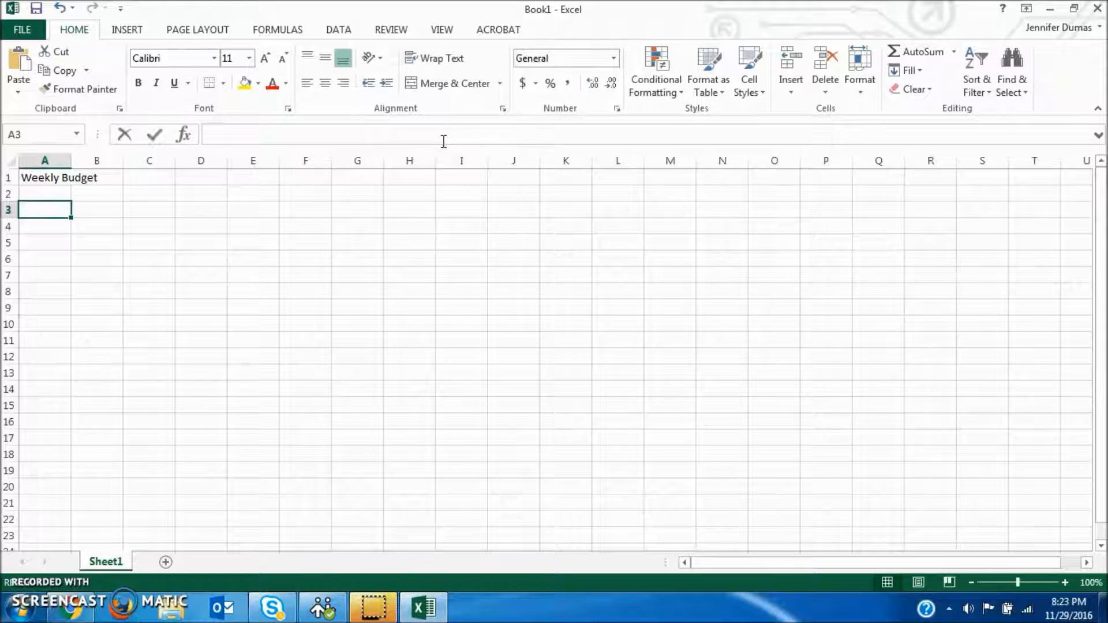
# Step: Enter the heading "Expense" in A3 and list Movies and Eating Out below it in A4:A5
pyautogui.write('Expense')
pyautogui.press('Return')
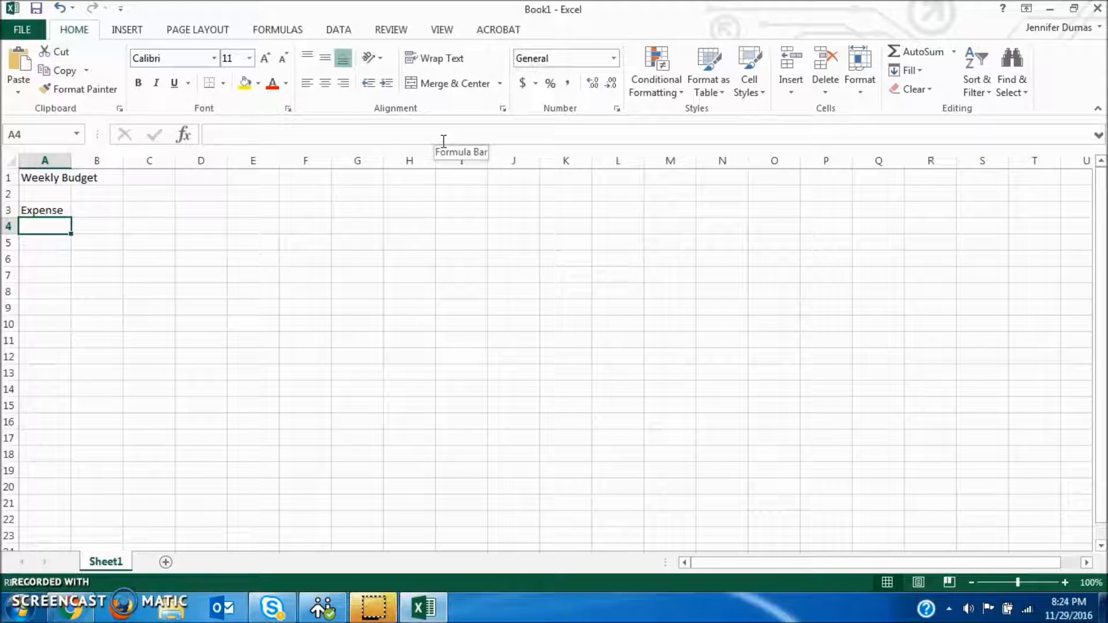
pyautogui.write('Movies')
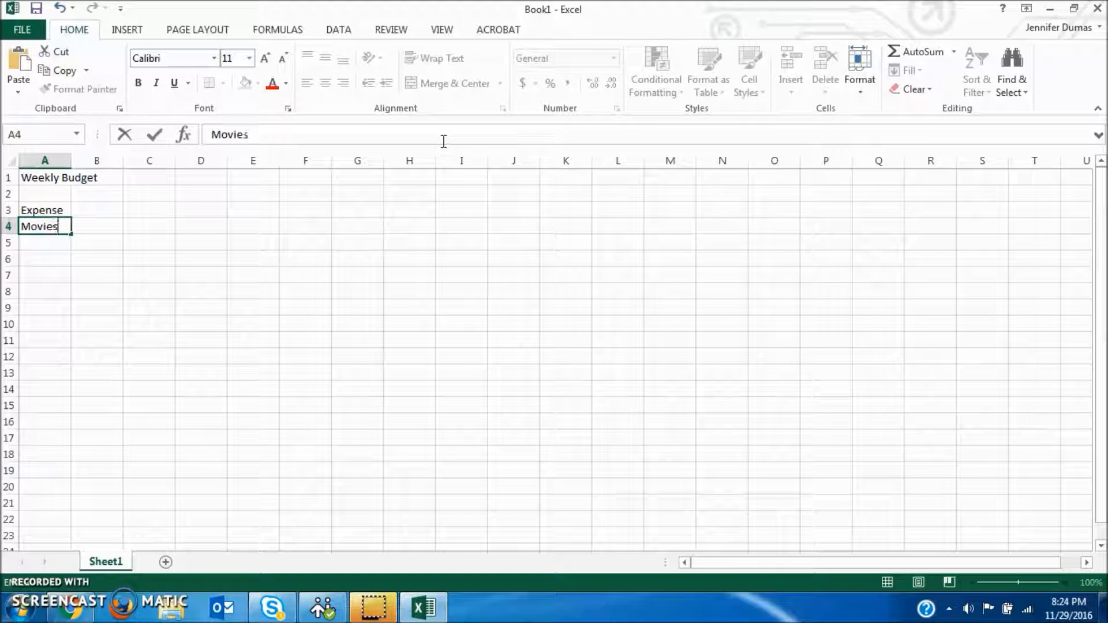
pyautogui.press('Return')
pyautogui.write('Eati')
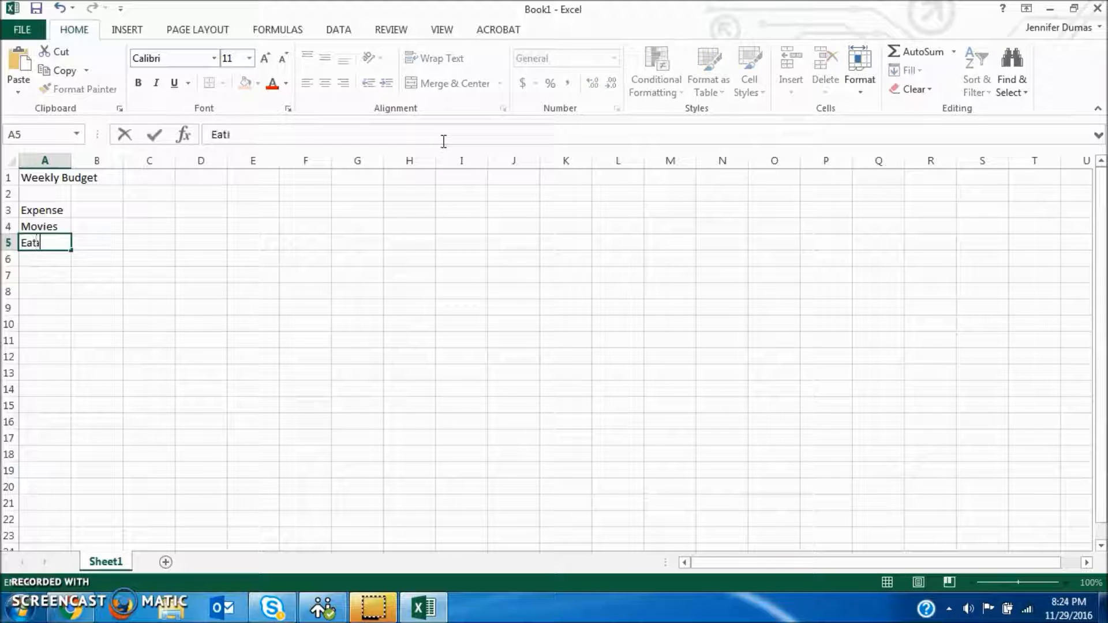
pyautogui.write('ng Out')
pyautogui.press('Return')
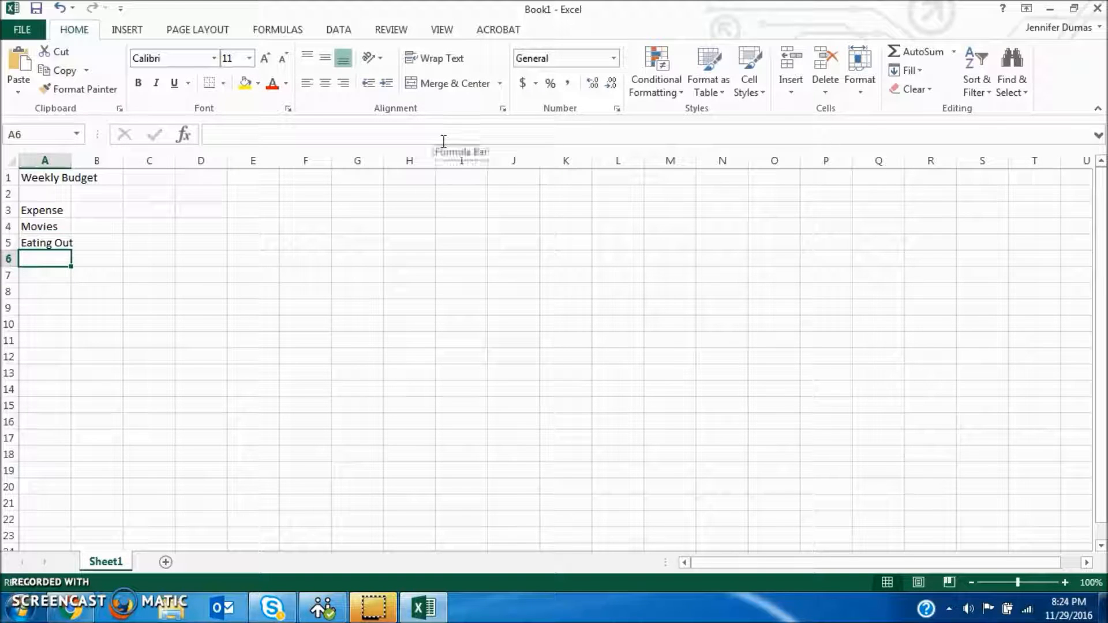
# Step: Add School Supplies, Clothes and Savings to the expense list in cells A6 to A8
pyautogui.write('School Supplies')
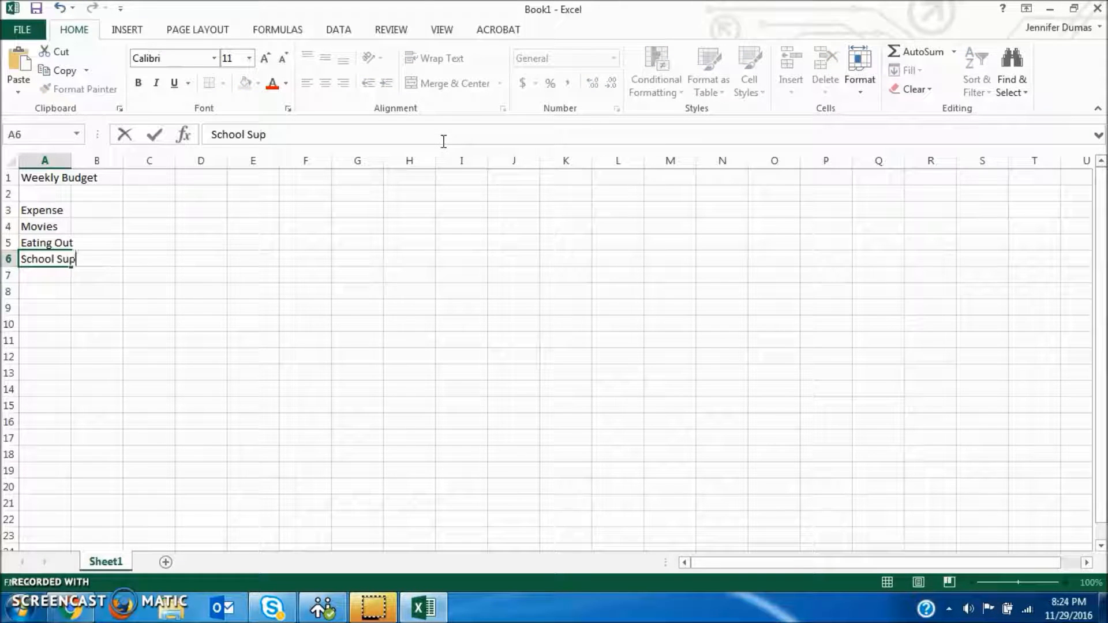
pyautogui.press('Return')
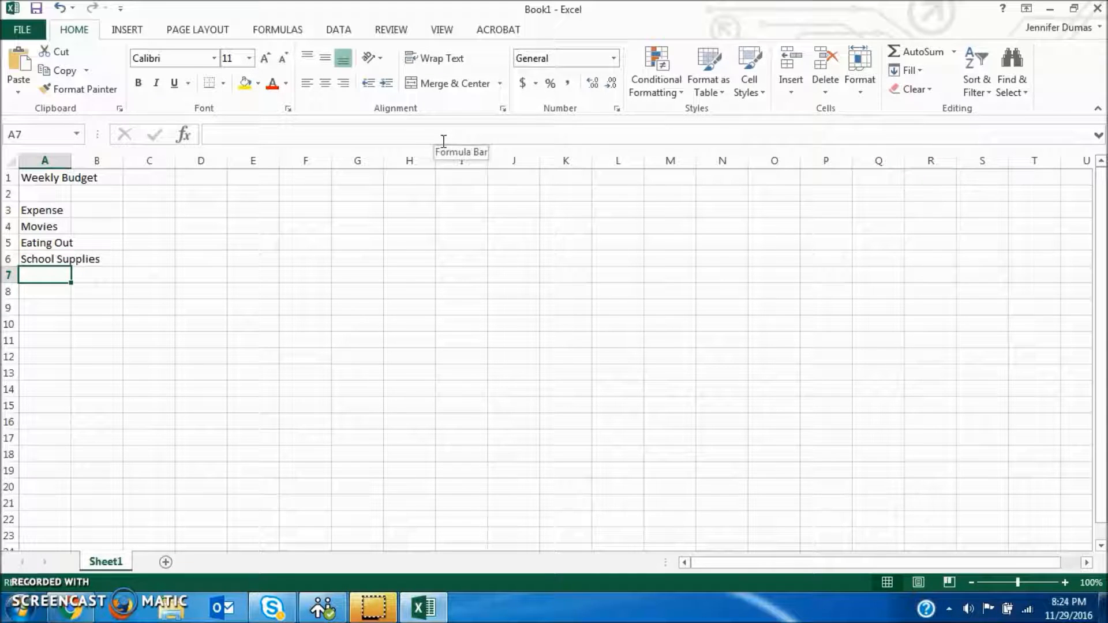
pyautogui.write('Clothes')
pyautogui.press('Return')
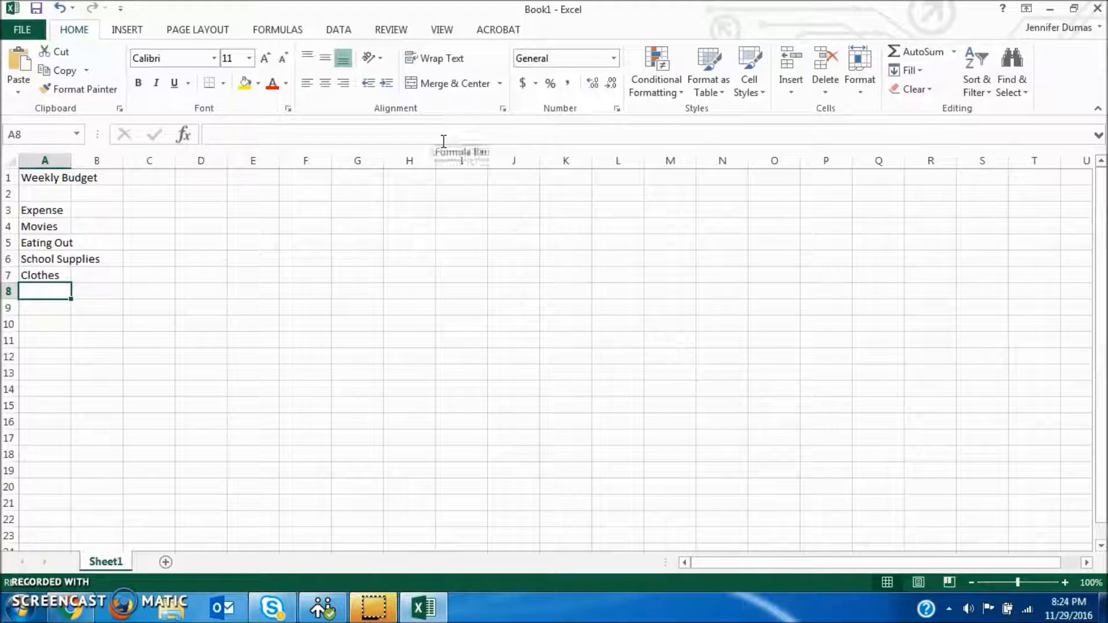
pyautogui.write('Savings')
pyautogui.press('Return')
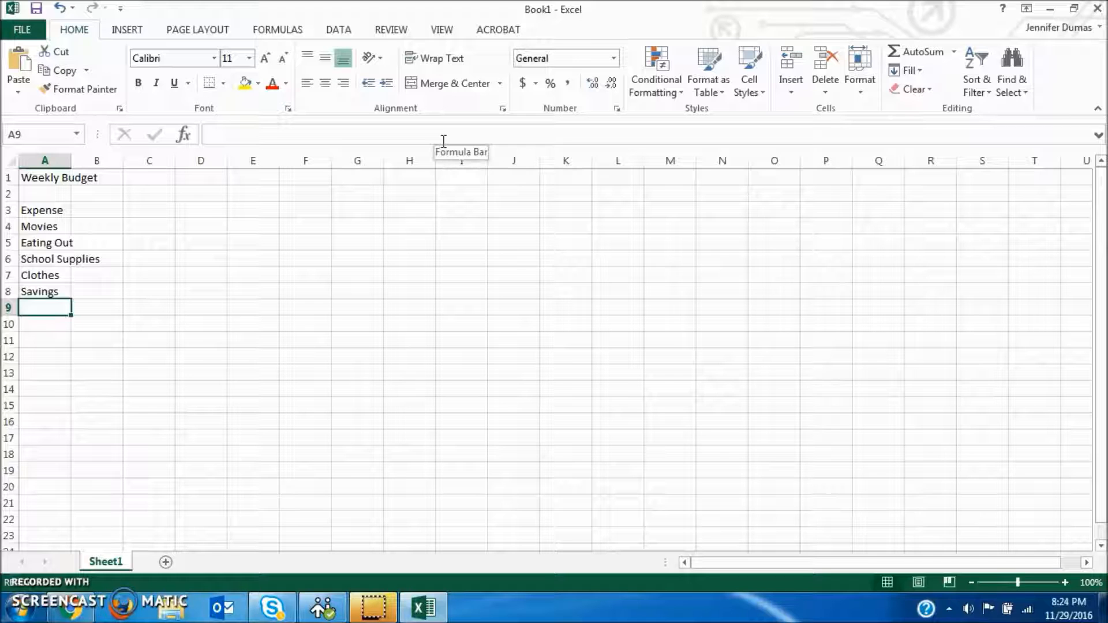
# Step: Extend the expense list with Rent, Car Payment, Gas, Phone and Salon in cells A9 to A13
pyautogui.write('Rent')
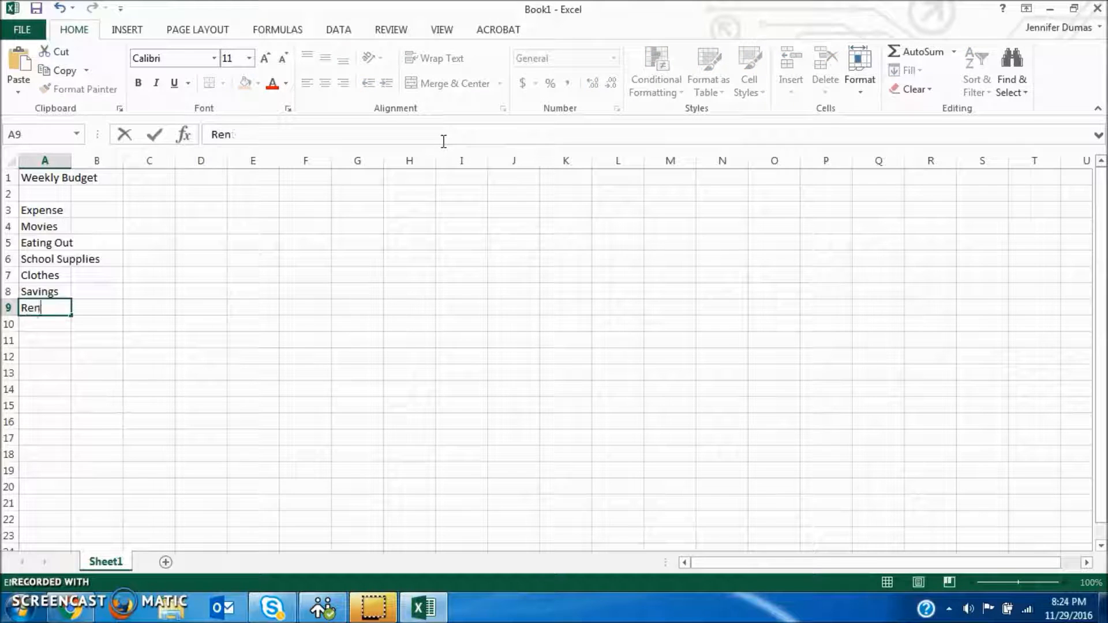
pyautogui.press('Return')
pyautogui.write('Car Payment')
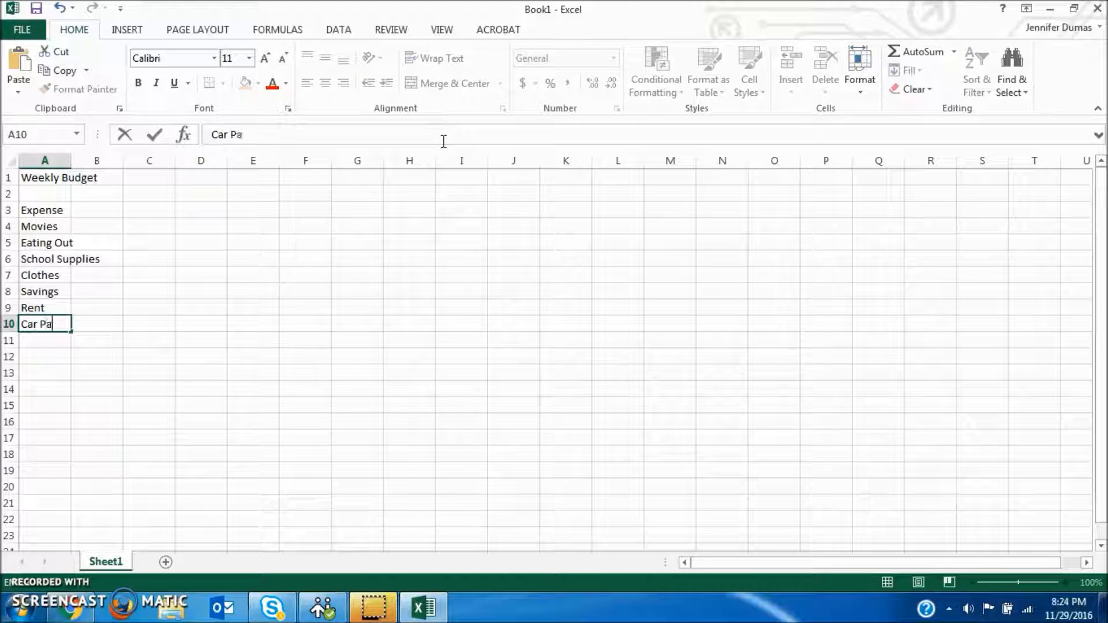
pyautogui.press('Return')
pyautogui.write('Gas')
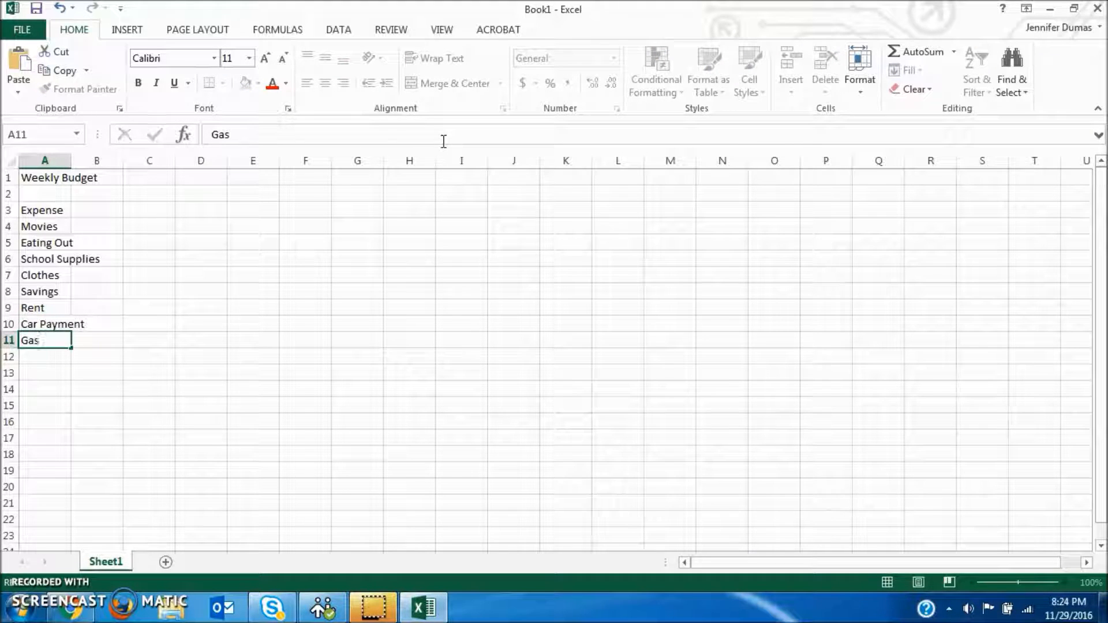
pyautogui.press('Return')
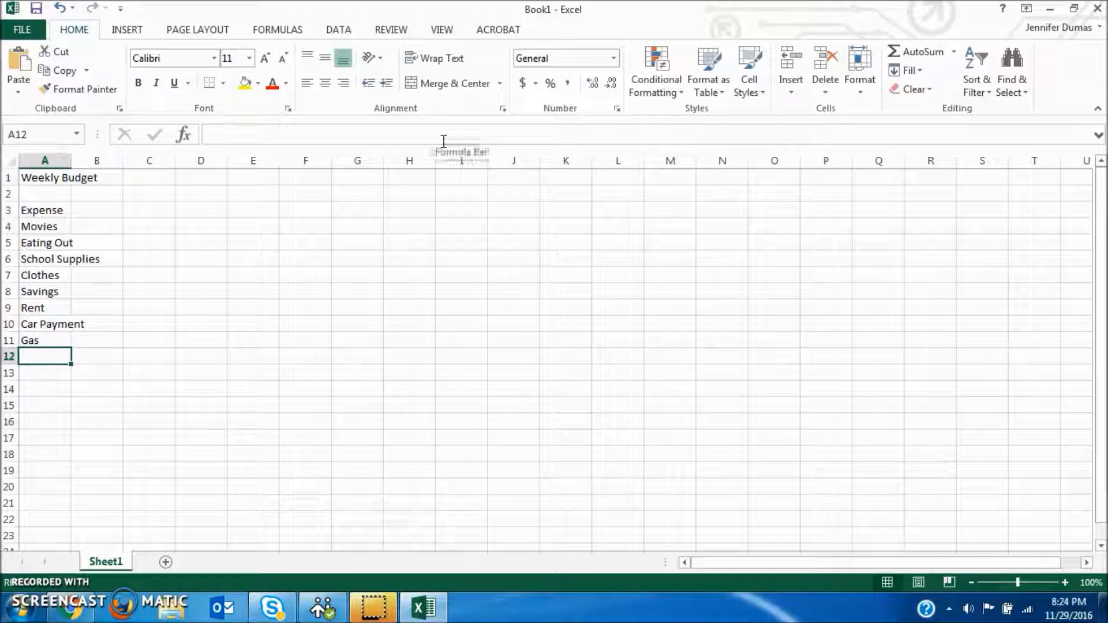
pyautogui.write('Phone')
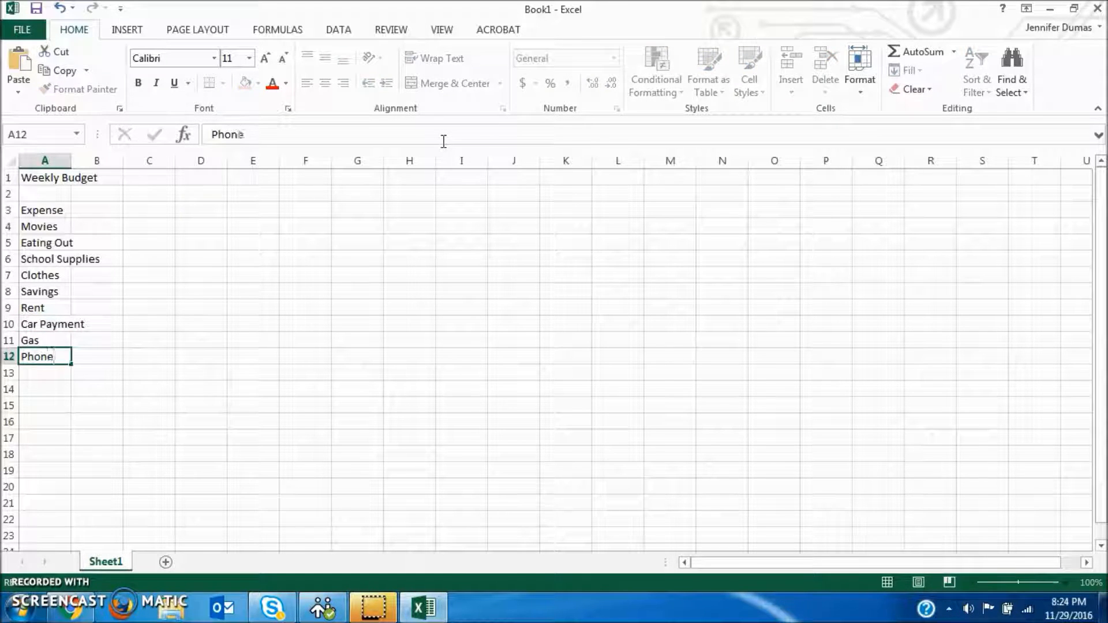
pyautogui.press('Return')
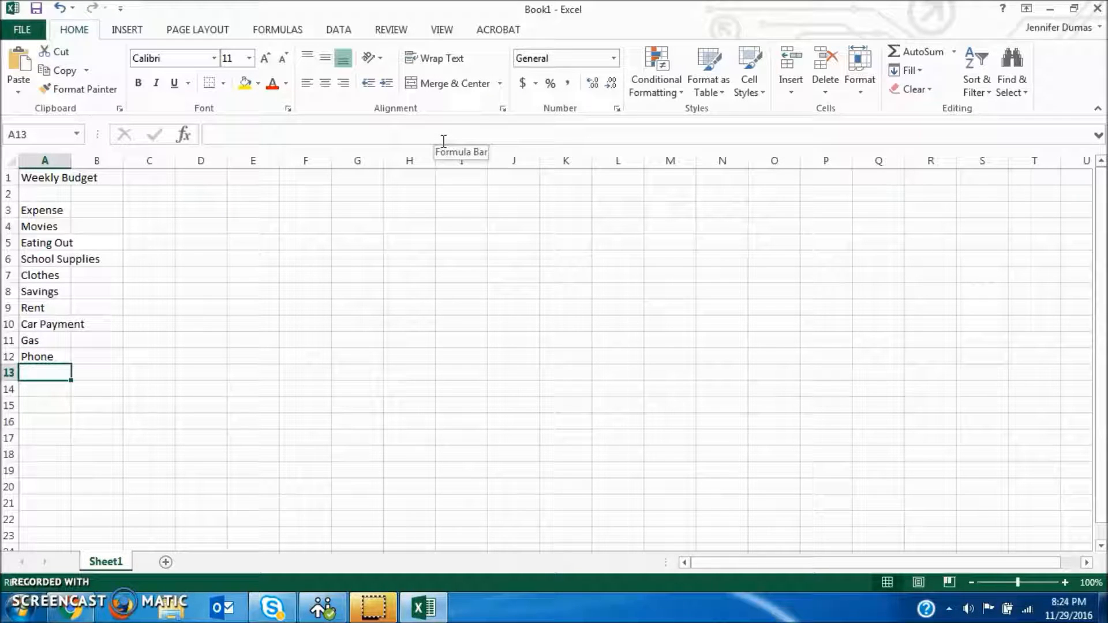
pyautogui.write('Salon')
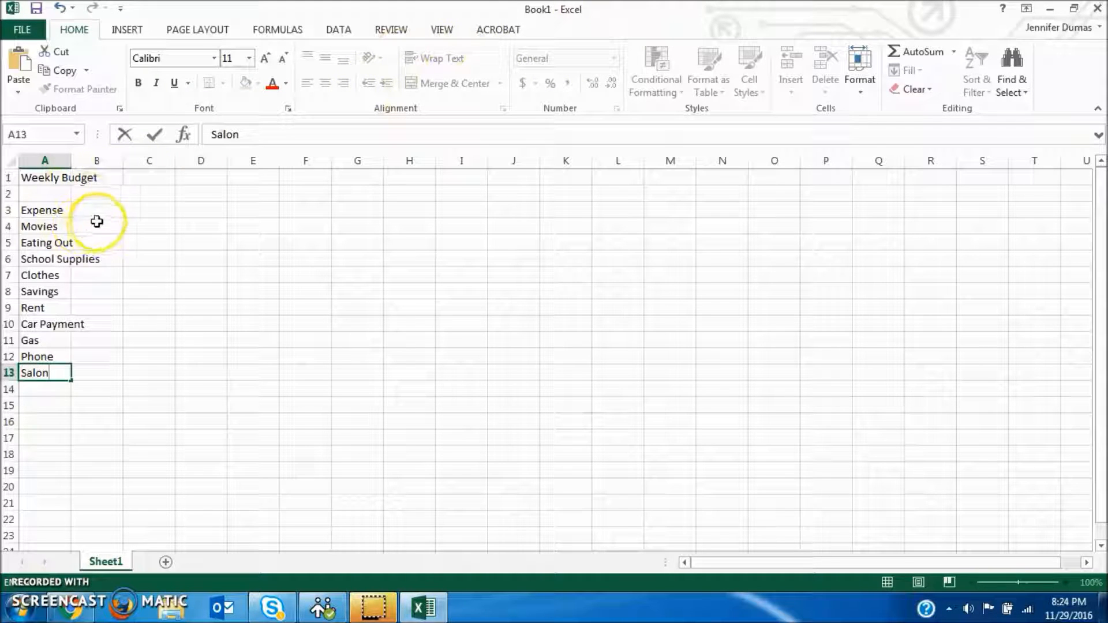
pyautogui.click(97, 225)
# Step: Enter the column headings Mom, Dad, Kid 1 and Kid 2 in cells B3 to E3
pyautogui.click(101, 209)
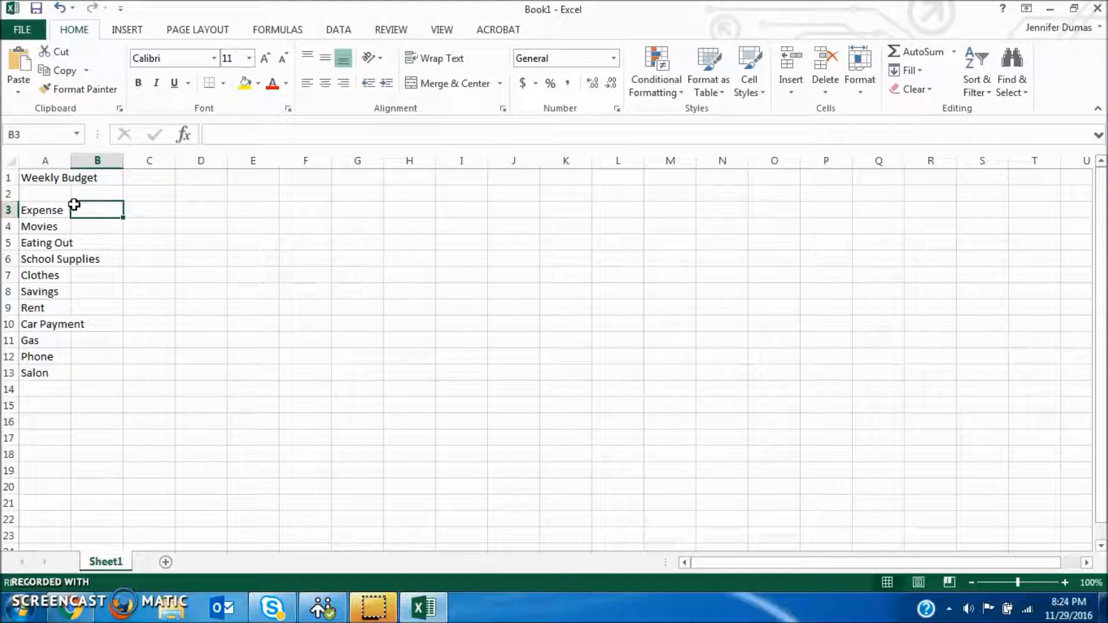
pyautogui.write('J')
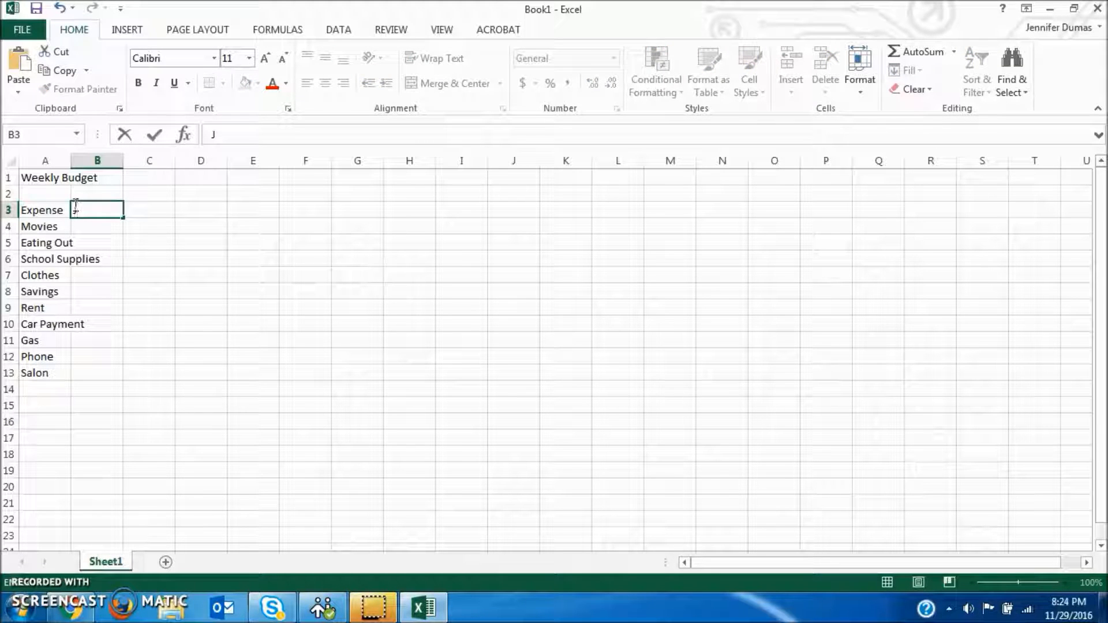
pyautogui.write('Mom')
pyautogui.press('Tab')
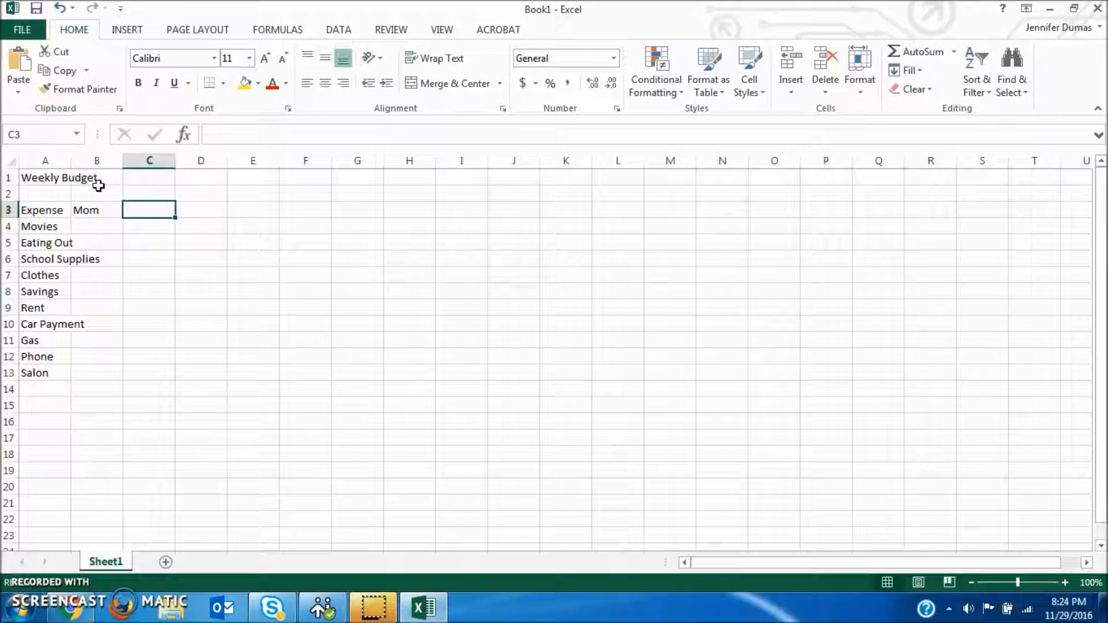
pyautogui.write('Dad')
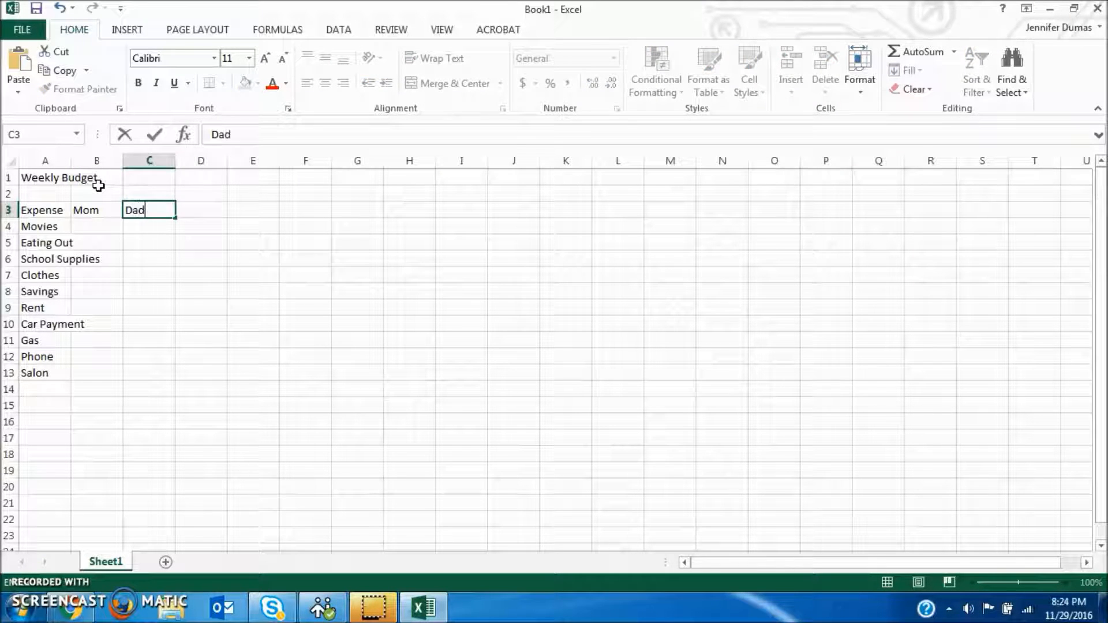
pyautogui.press('Tab')
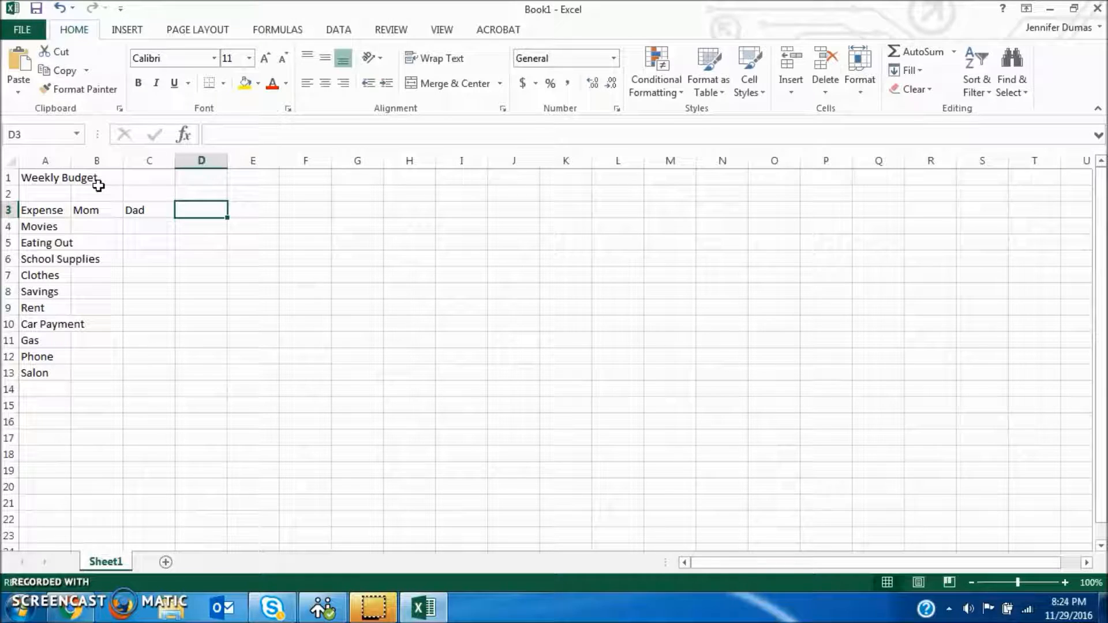
pyautogui.write('Kid 1')
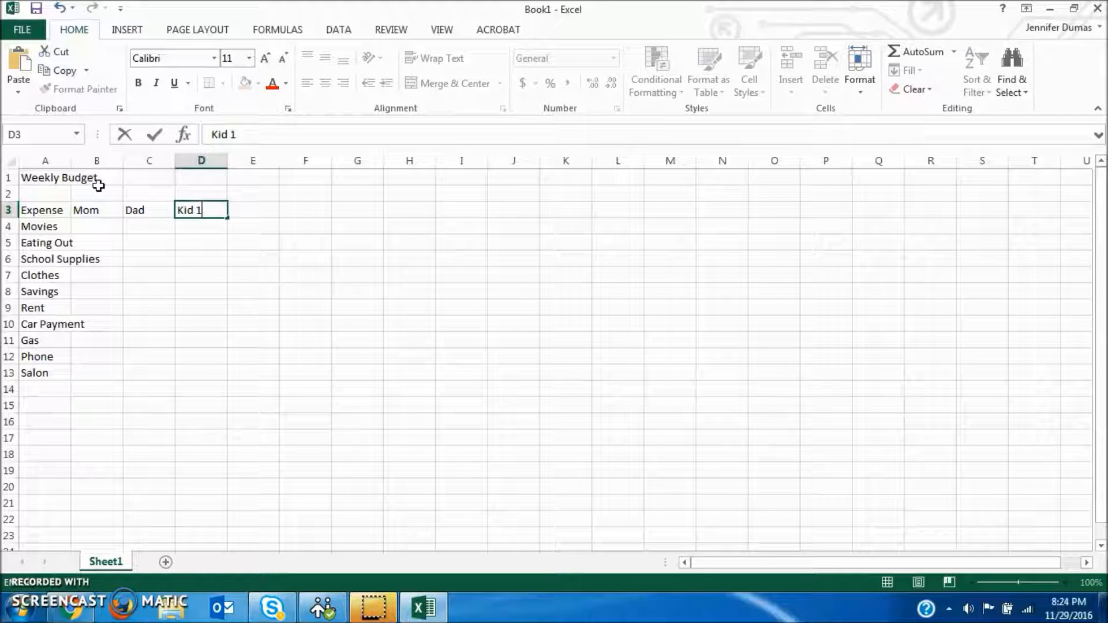
pyautogui.press('Tab')
pyautogui.write('Kid 2')
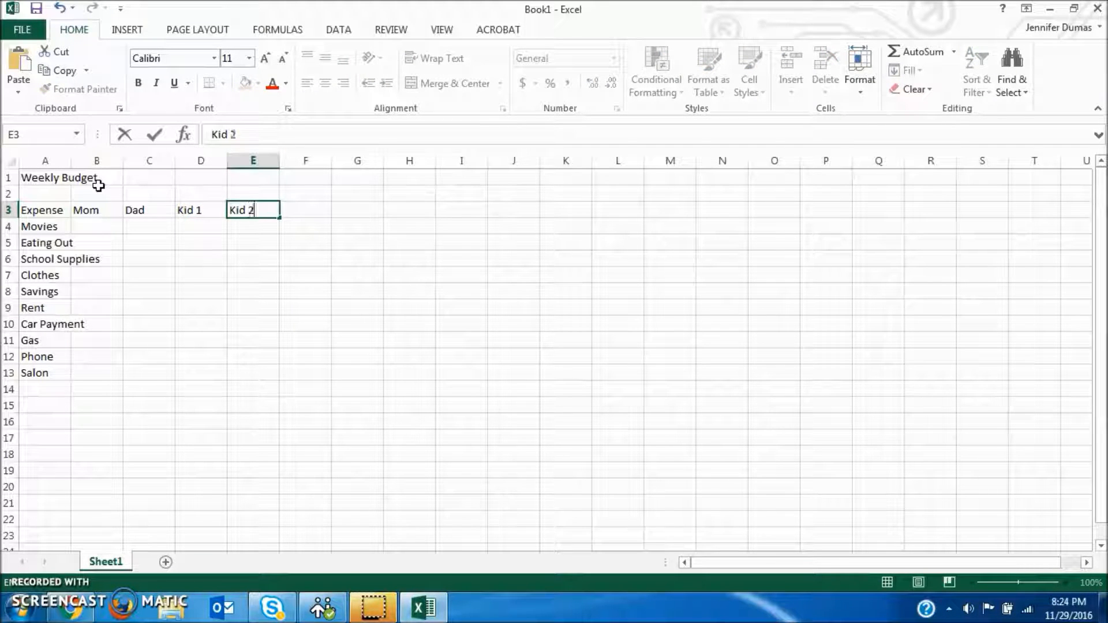
pyautogui.press('Return')
# Step: Fill the Movies row with 25 for Dad, 10 for Kid 1 and 10 for Kid 2, leaving Mom blank
pyautogui.click(98, 233)
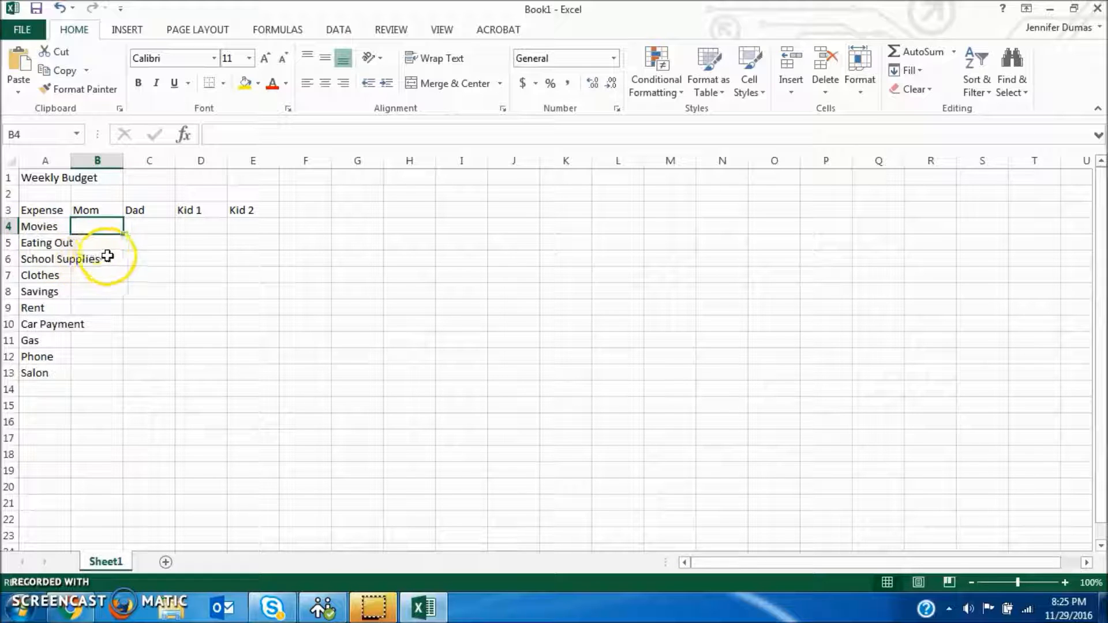
pyautogui.click(95, 229)
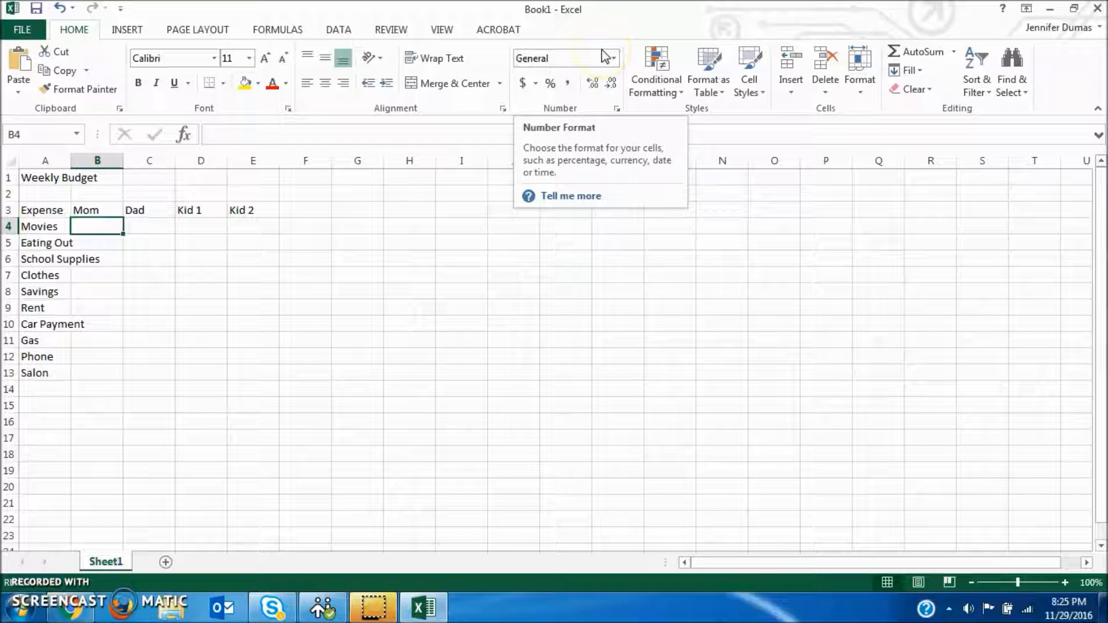
pyautogui.press('Tab')
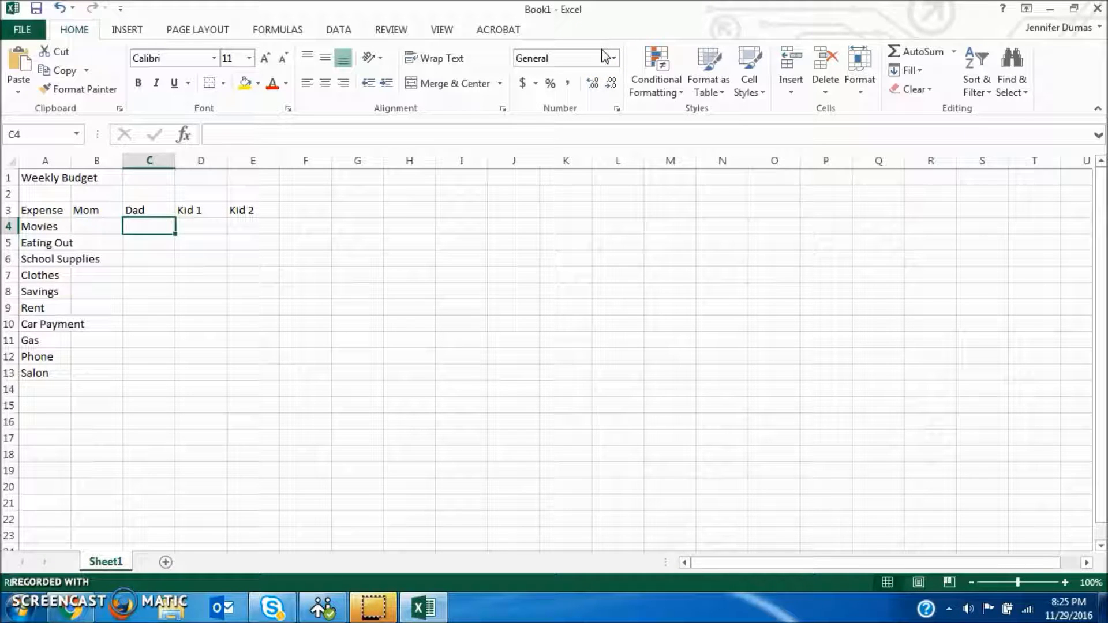
pyautogui.write('25')
pyautogui.press('Tab')
pyautogui.write('10')
pyautogui.press('Tab')
pyautogui.write('10')
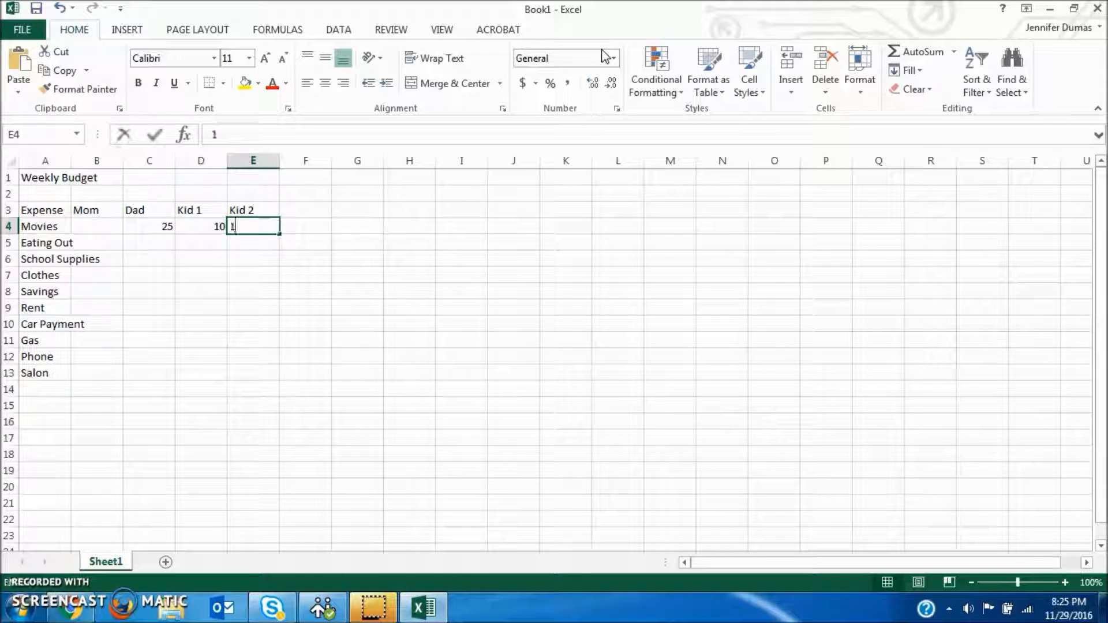
pyautogui.press('Return')
# Step: Enter 25 for Mom, Dad, Kid 1 and Kid 2 in the Eating Out row, cells B5 to E5
pyautogui.press('Left')
pyautogui.press('Left')
pyautogui.press('Left')
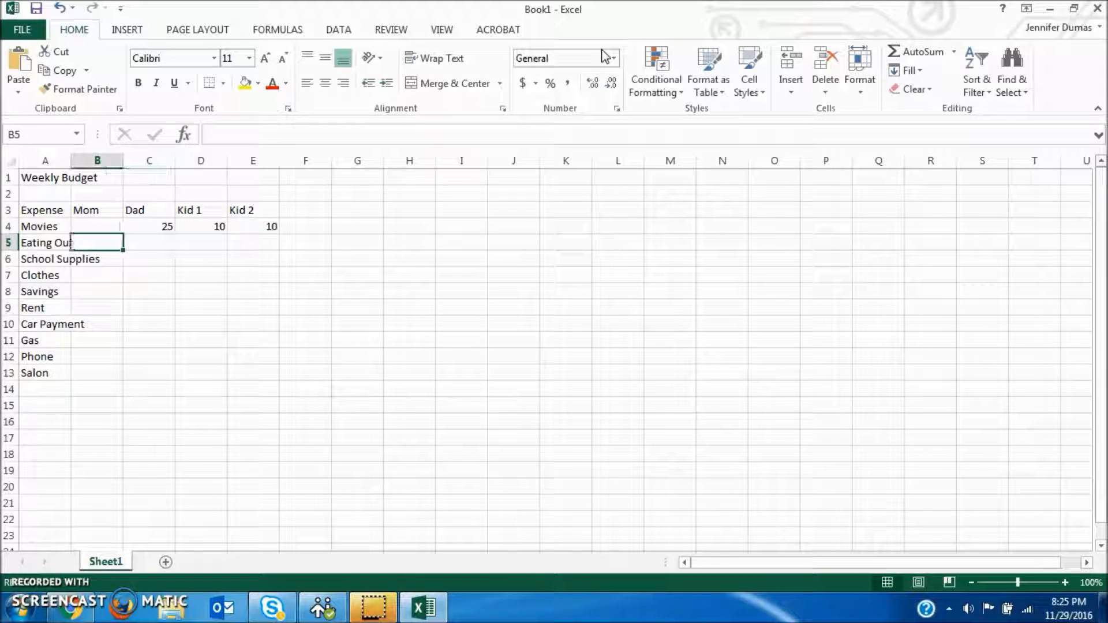
pyautogui.write('25')
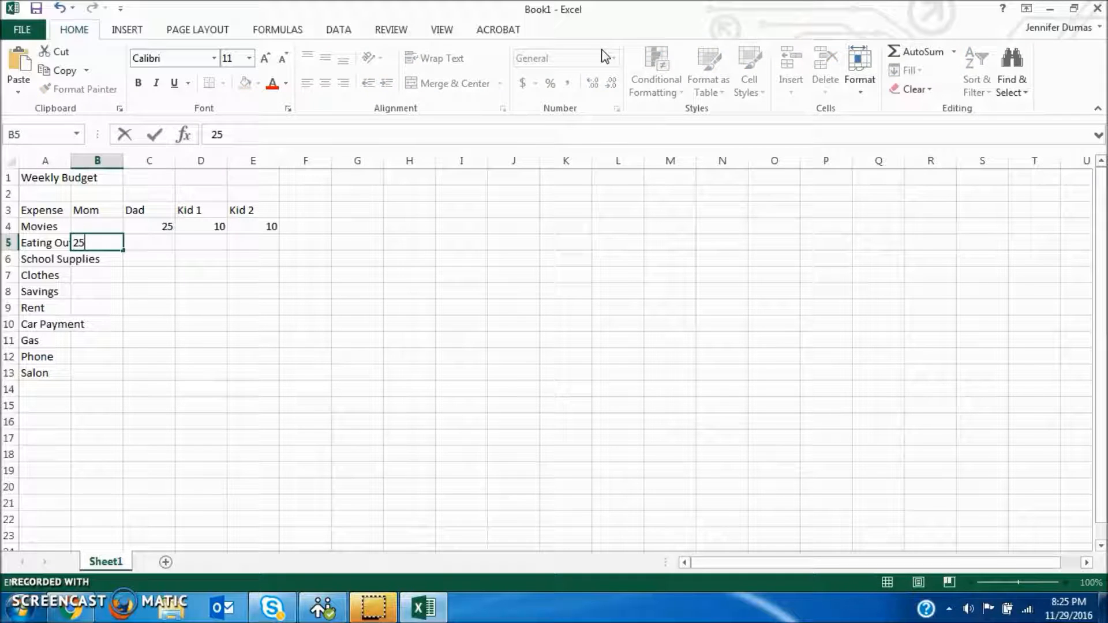
pyautogui.press('Tab')
pyautogui.write('25')
pyautogui.press('Tab')
pyautogui.write('25')
pyautogui.press('Tab')
pyautogui.write('25')
pyautogui.press('Tab')
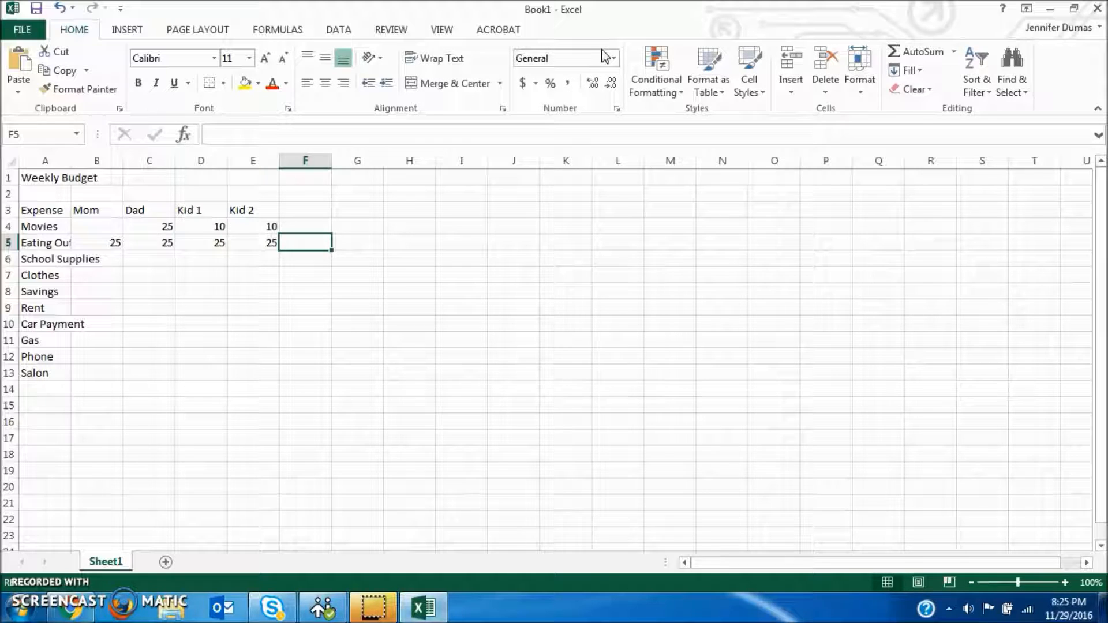
# Step: Fill the School Supplies row with 10 for Kid 1 and 15 for Kid 2, leaving Mom and Dad blank
pyautogui.press('Down')
pyautogui.press('Left')
pyautogui.press('Left')
pyautogui.press('Left')
pyautogui.press('Right')
pyautogui.write('10')
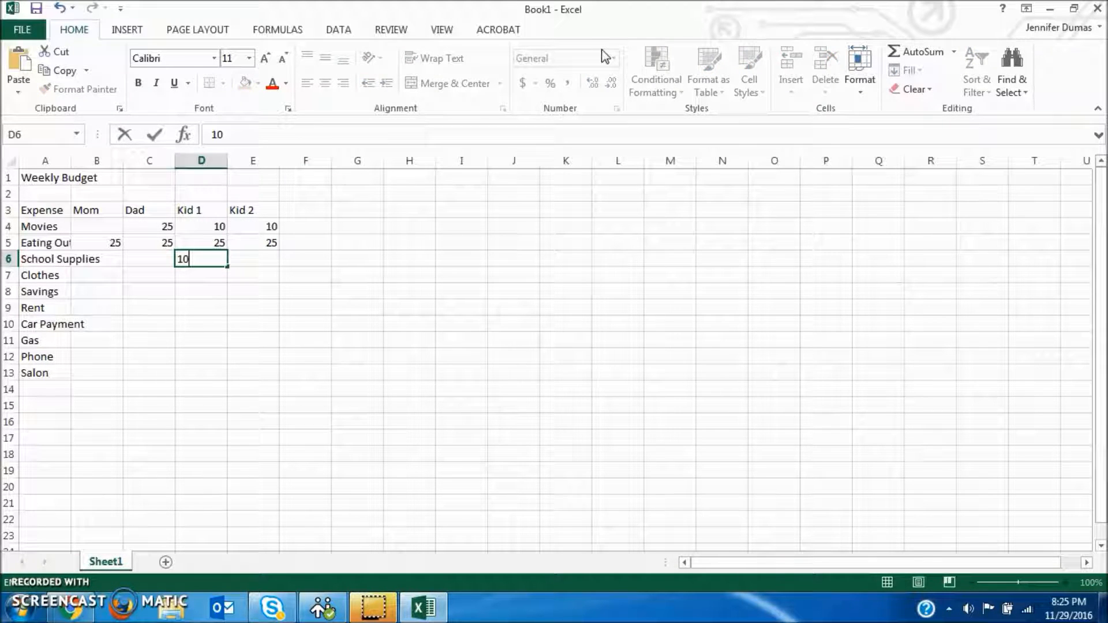
pyautogui.press('Tab')
pyautogui.write('15')
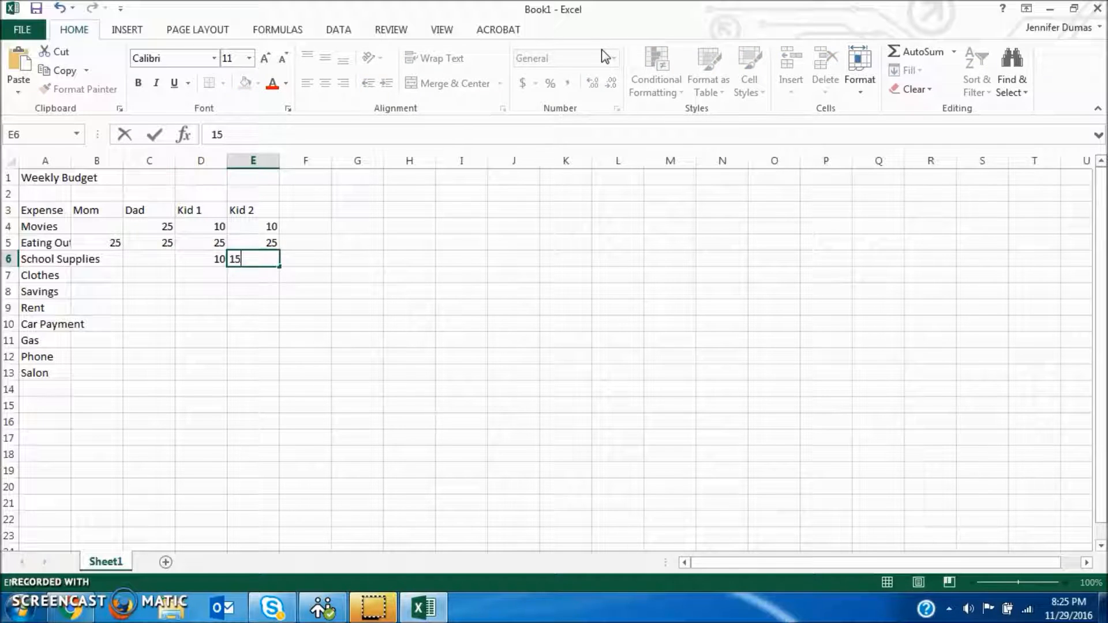
pyautogui.press('Down')
# Step: Fill the Clothes row with 100 for Mom, 75 for Dad, 25 for Kid 1 and 150 for Kid 2
pyautogui.press('Left')
pyautogui.press('Left')
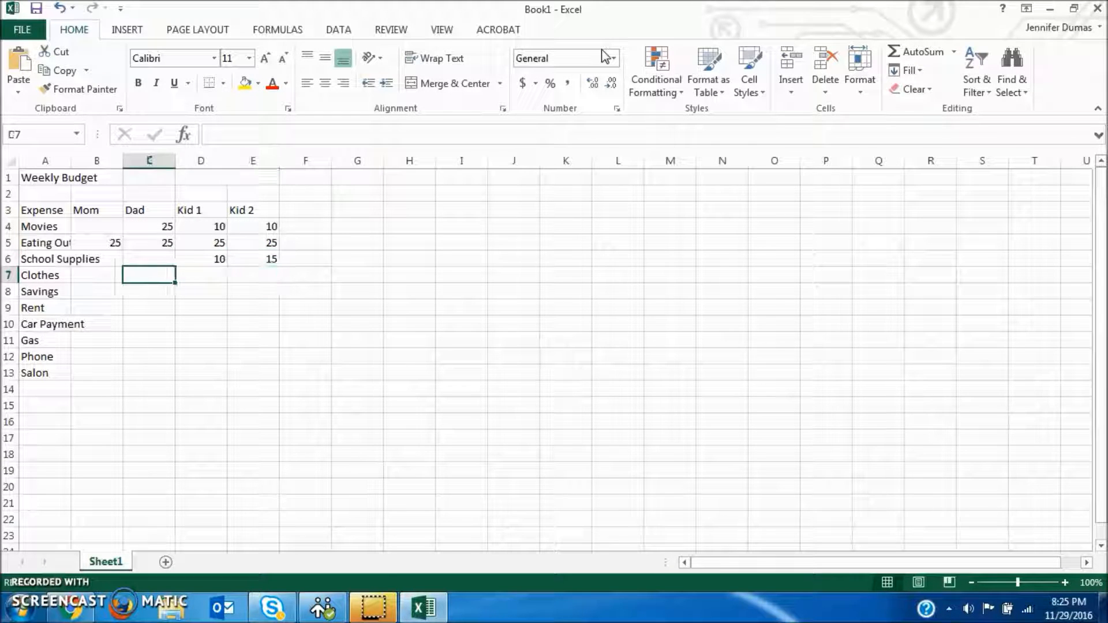
pyautogui.press('Left')
pyautogui.write('100')
pyautogui.press('Tab')
pyautogui.write('75')
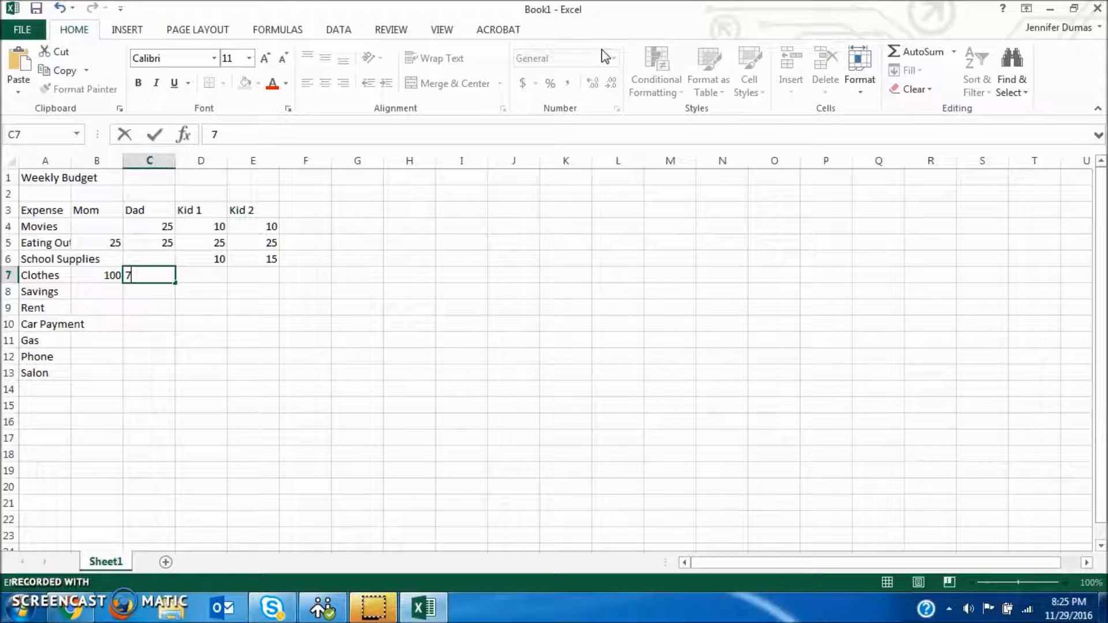
pyautogui.press('Tab')
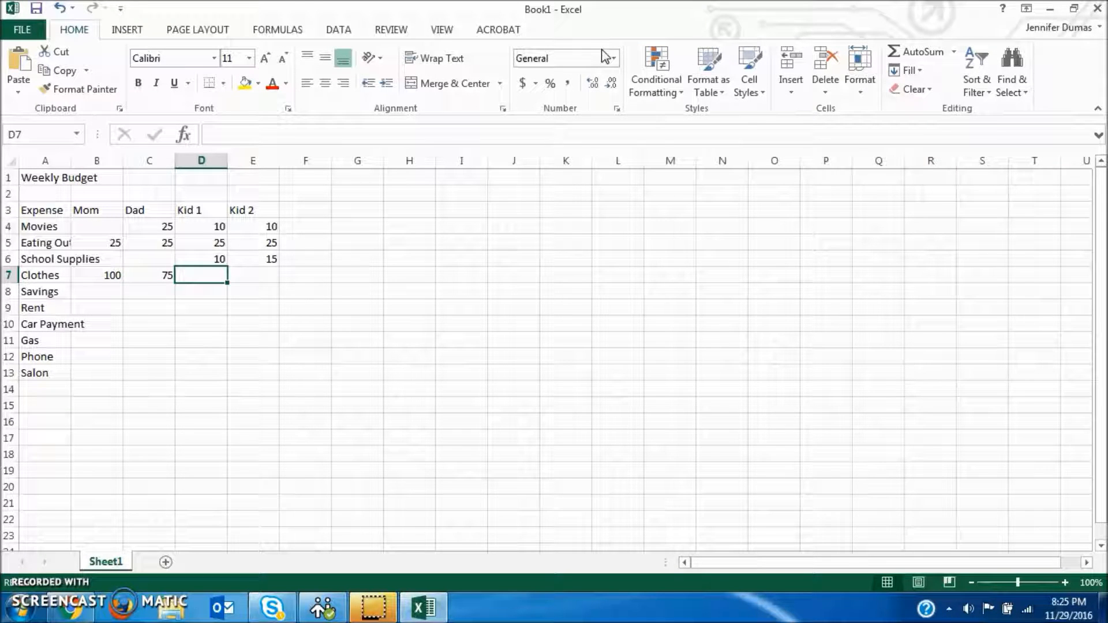
pyautogui.write('25')
pyautogui.press('Tab')
pyautogui.write('150')
pyautogui.press('Return')
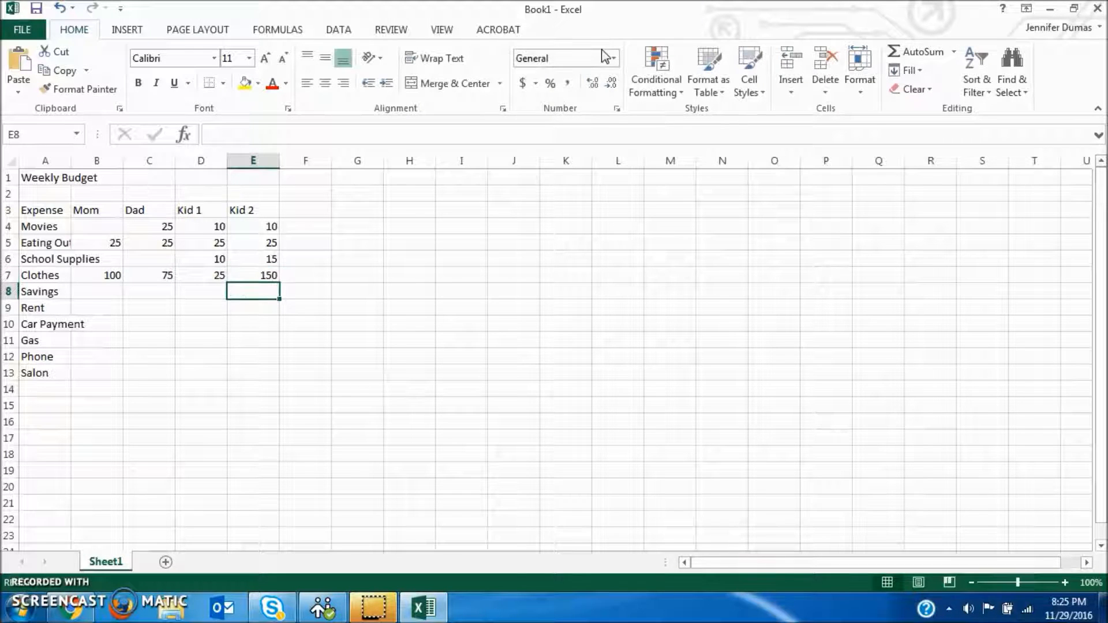
# Step: Enter 20 for Mom, Dad, Kid 1 and Kid 2 in the Savings row, cells B8 to E8
pyautogui.press('Left')
pyautogui.press('Left')
pyautogui.press('Left')
pyautogui.write('20')
pyautogui.press('Tab')
pyautogui.write('20')
pyautogui.press('Tab')
pyautogui.write('20')
pyautogui.press('Tab')
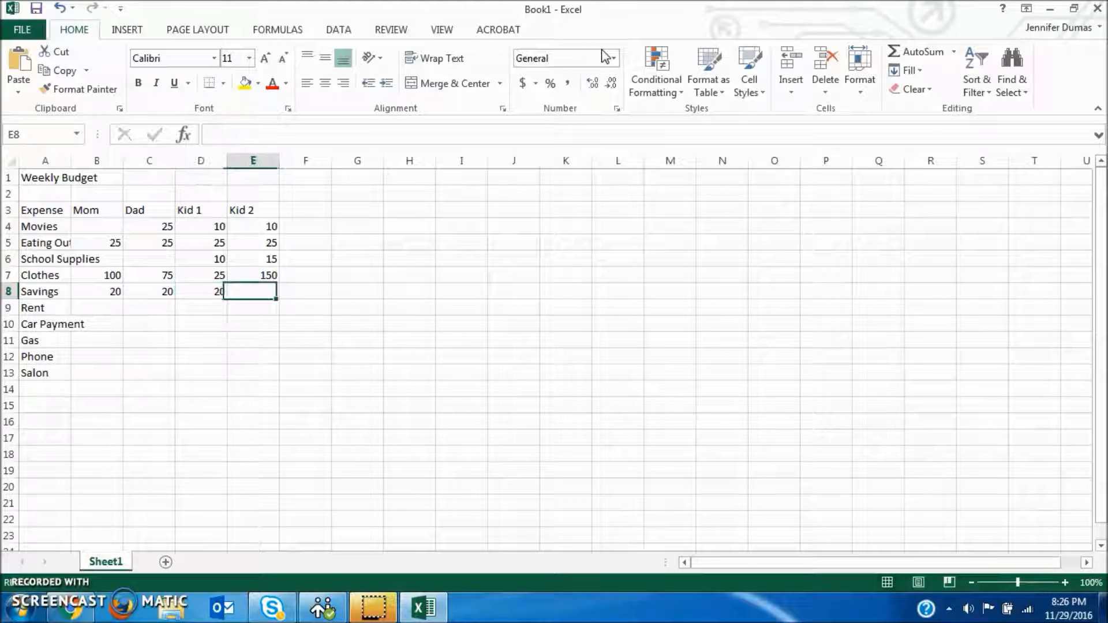
pyautogui.write('20')
pyautogui.press('Return')
# Step: Enter 1000 as Dad's Rent amount in cell C9, leaving the other family members blank
pyautogui.press('Left')
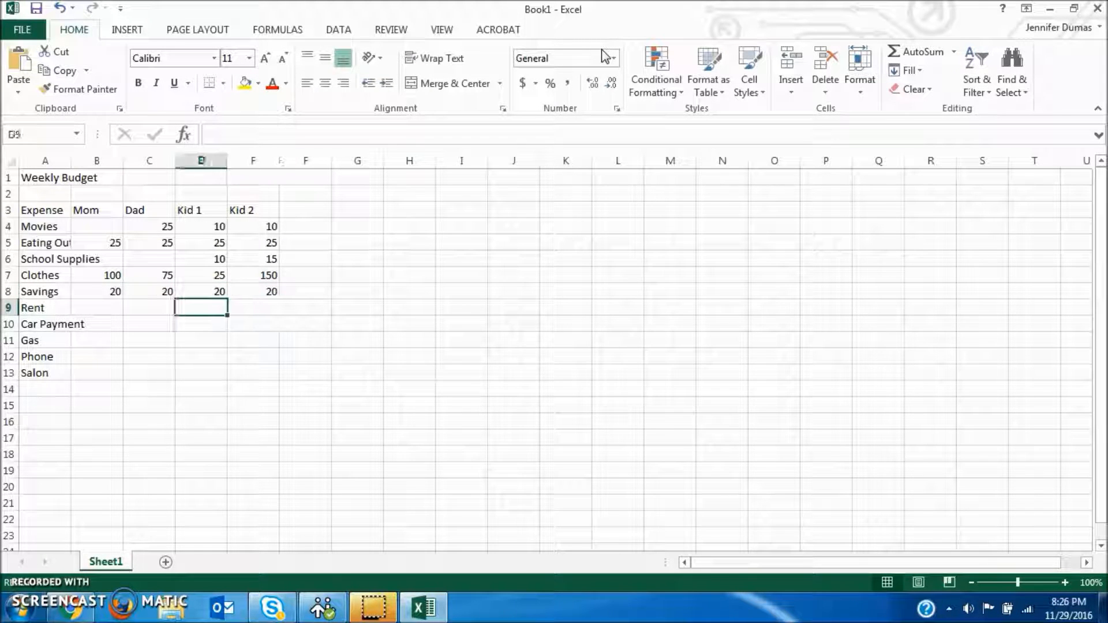
pyautogui.press('Left')
pyautogui.write('1000')
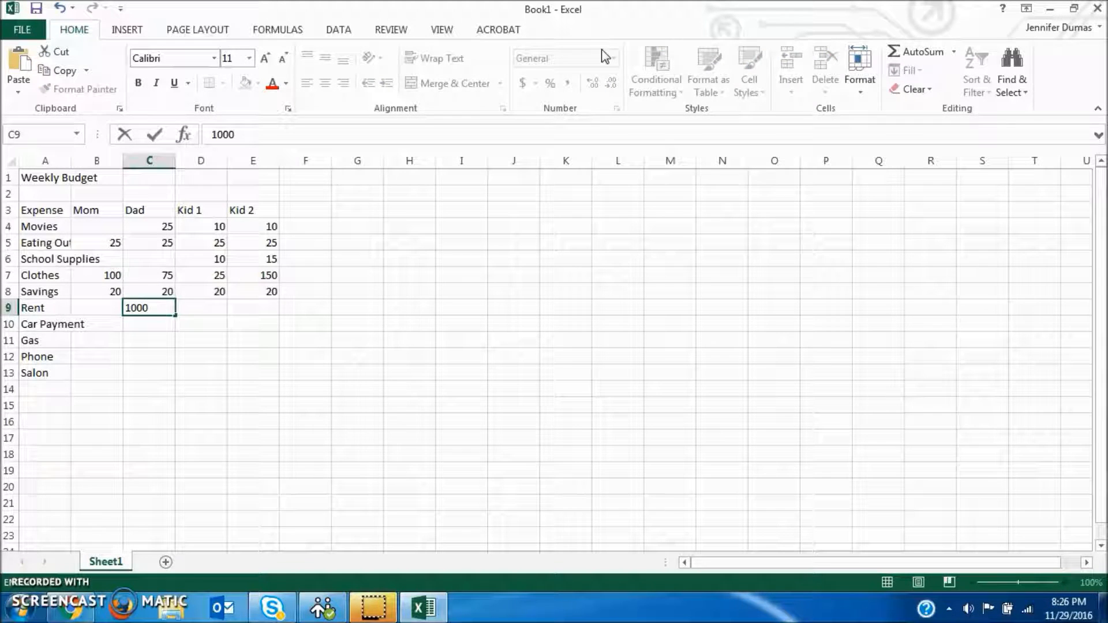
pyautogui.press('Return')
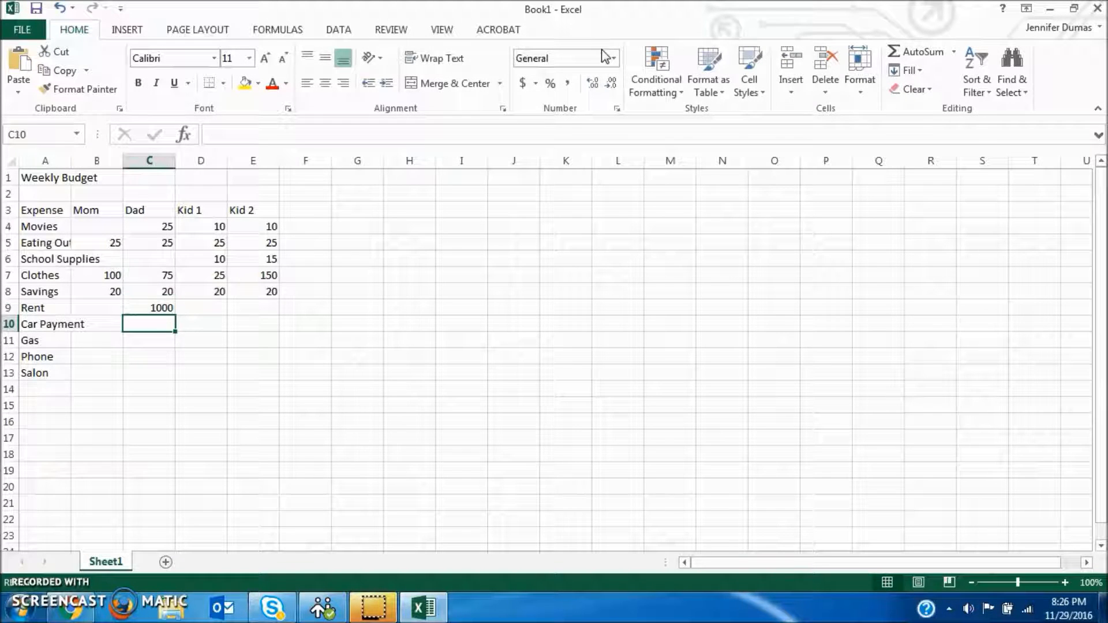
# Step: Fill the Car Payment row with 250 for Mom and 450 for Dad in cells B10 and C10
pyautogui.press('Left')
pyautogui.write('250')
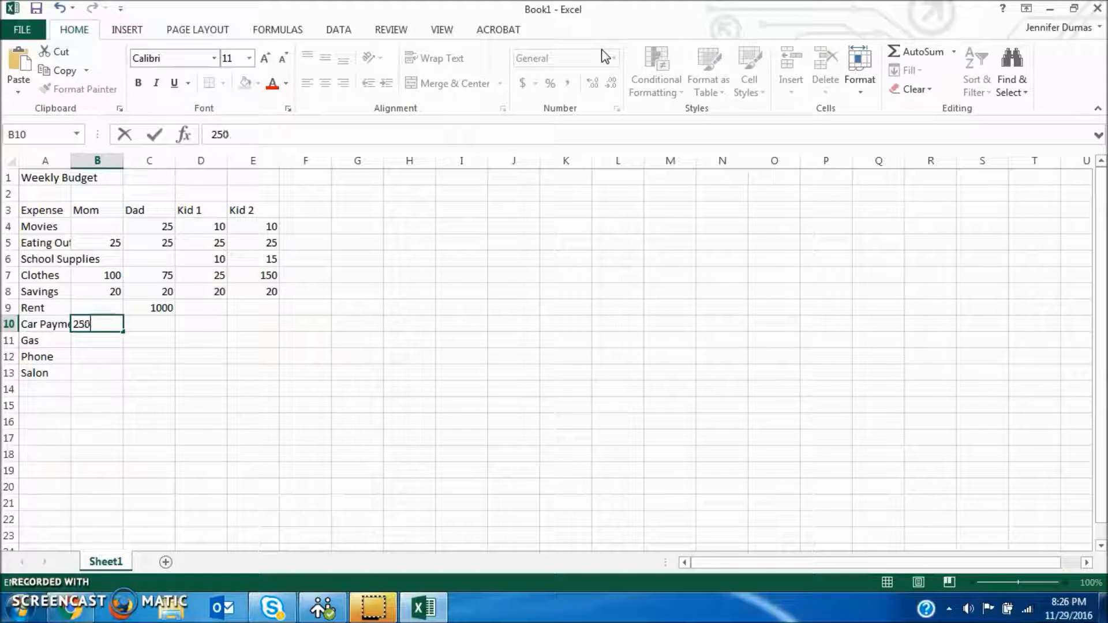
pyautogui.press('Tab')
pyautogui.write('450')
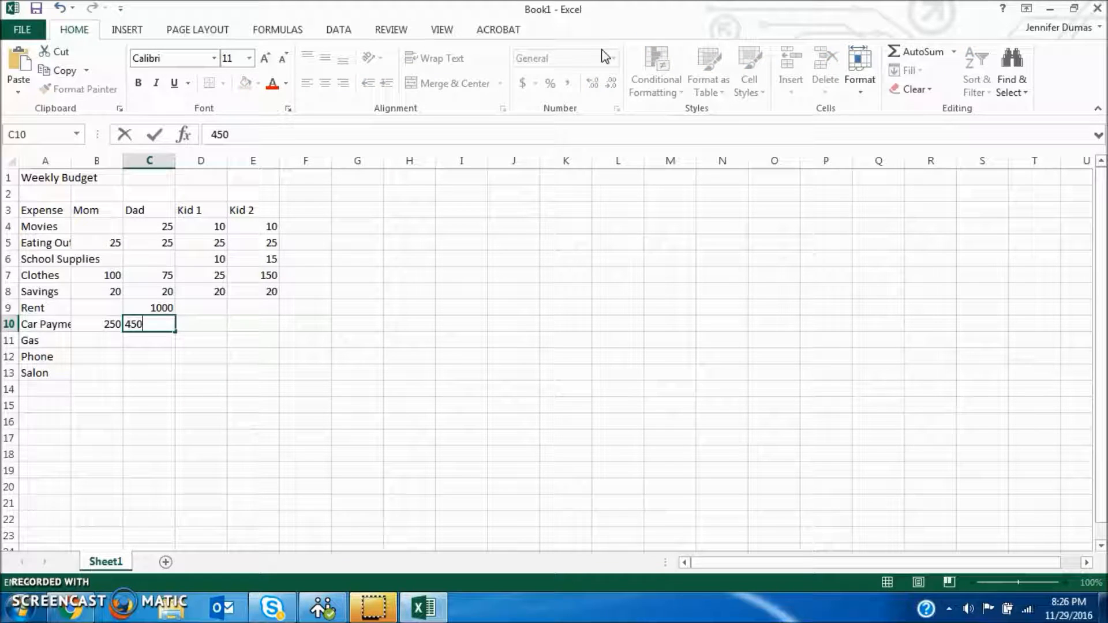
pyautogui.press('Return')
# Step: Enter 25 for both Mom and Dad in the Gas row, cells B11 and C11
pyautogui.press('Left')
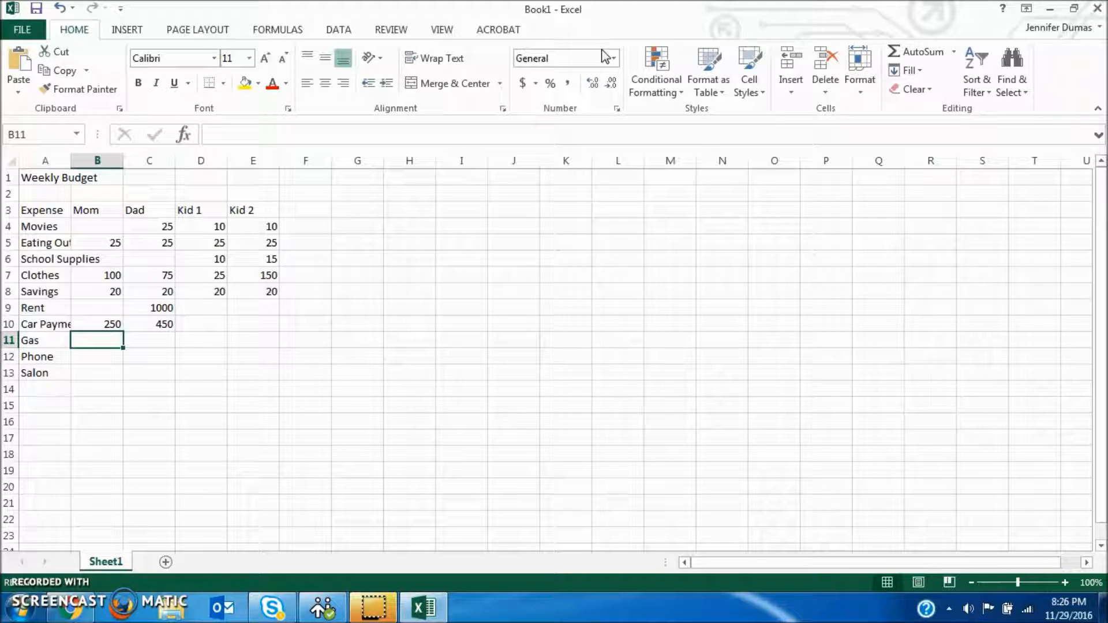
pyautogui.write('25')
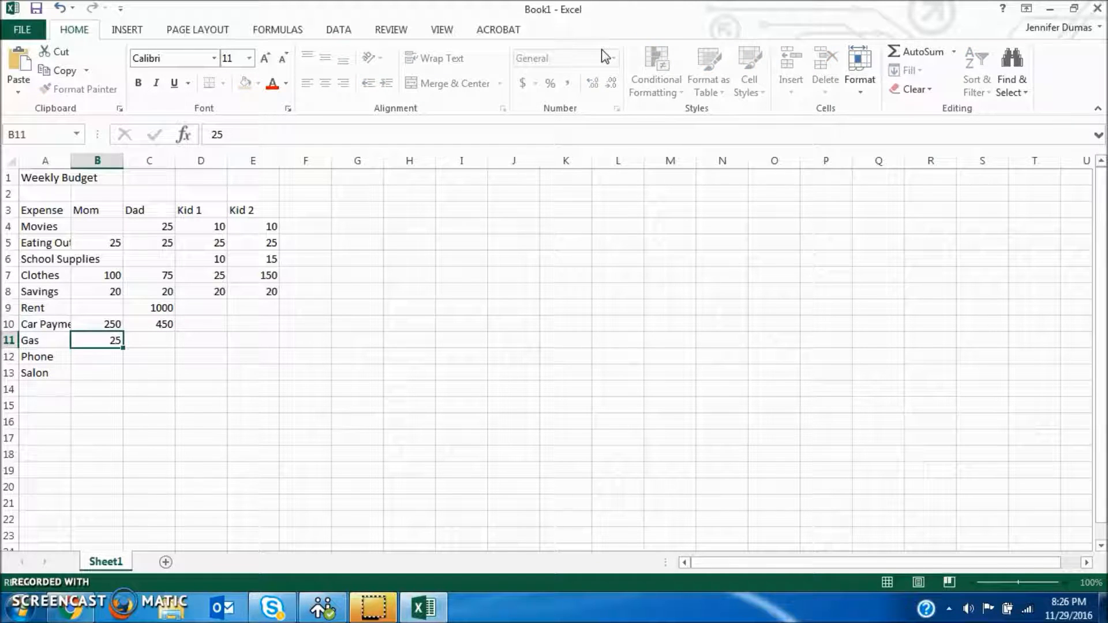
pyautogui.press('Tab')
pyautogui.write('25')
pyautogui.press('Return')
# Step: Enter 100 for both Mom and Dad in the Phone row, cells B12 and C12
pyautogui.press('Left')
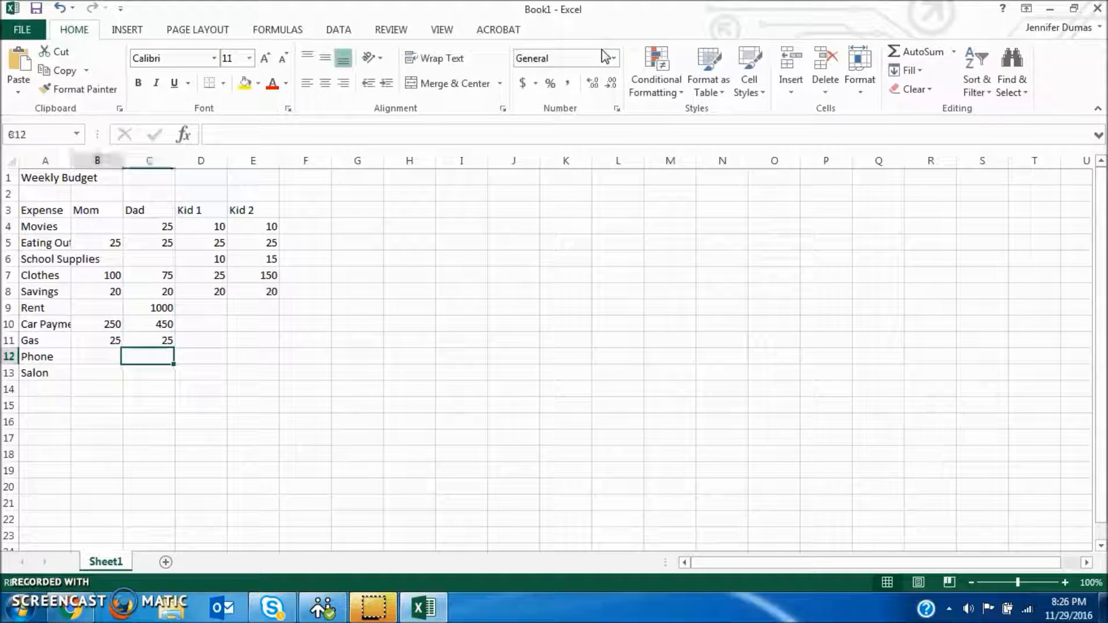
pyautogui.write('100')
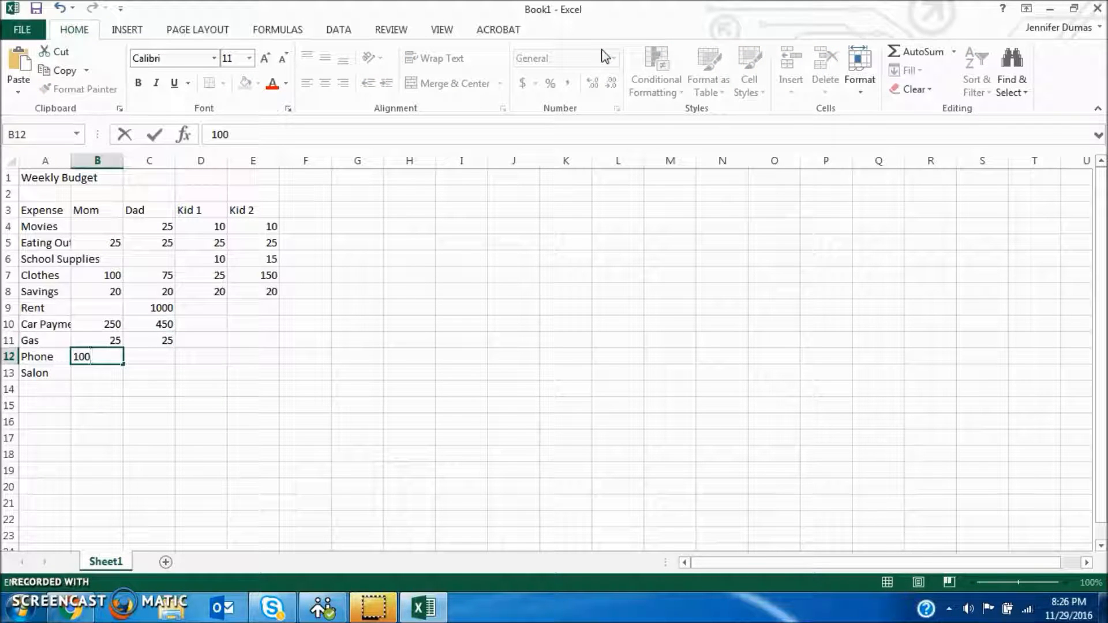
pyautogui.press('Tab')
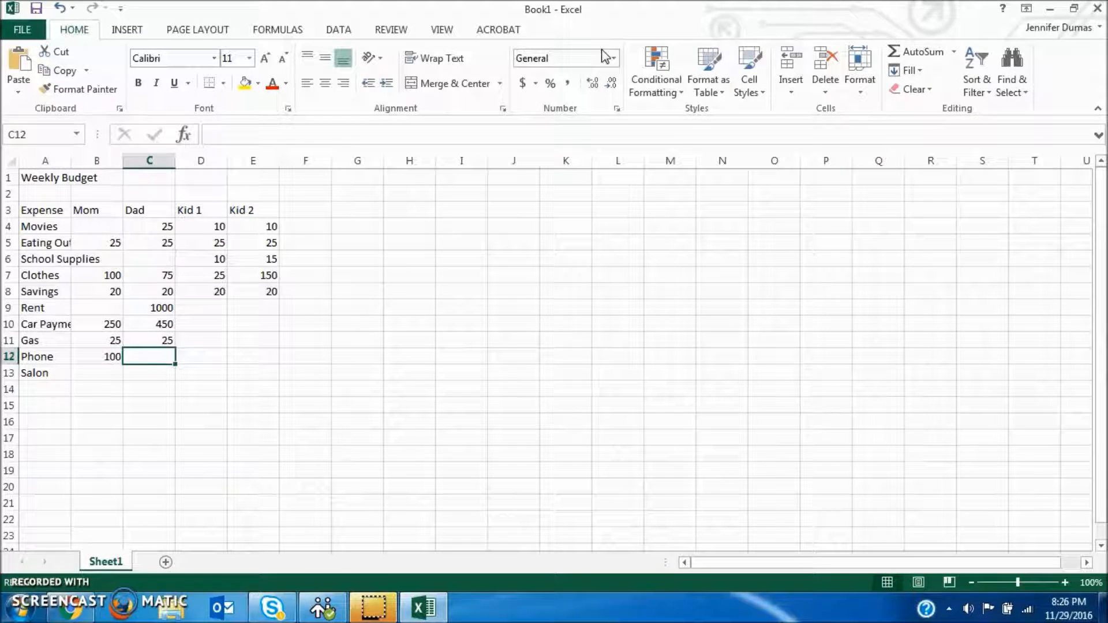
pyautogui.write('100')
pyautogui.press('Return')
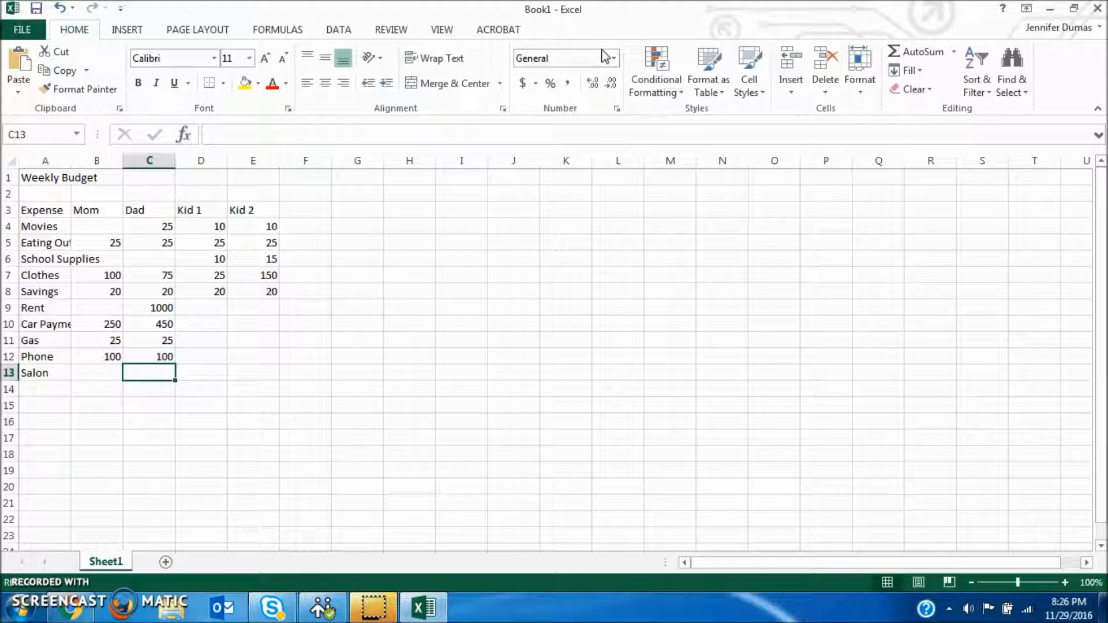
# Step: Enter 35 for Mom, Dad, Kid 1 and Kid 2 in the Salon row, cells B13 to E13
pyautogui.press('Left')
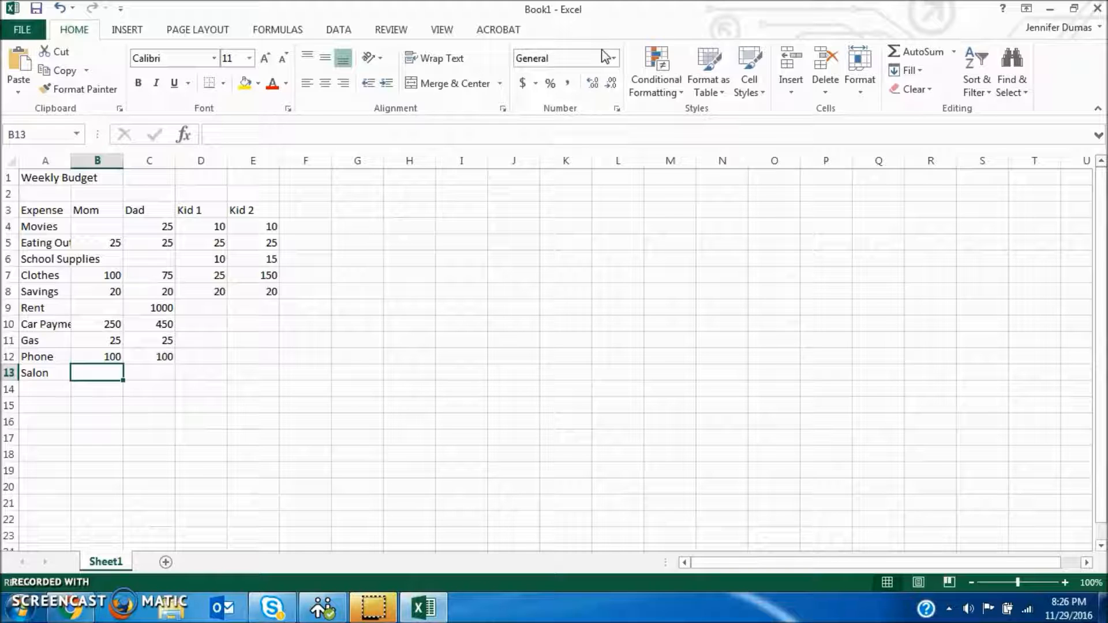
pyautogui.write('35')
pyautogui.press('Tab')
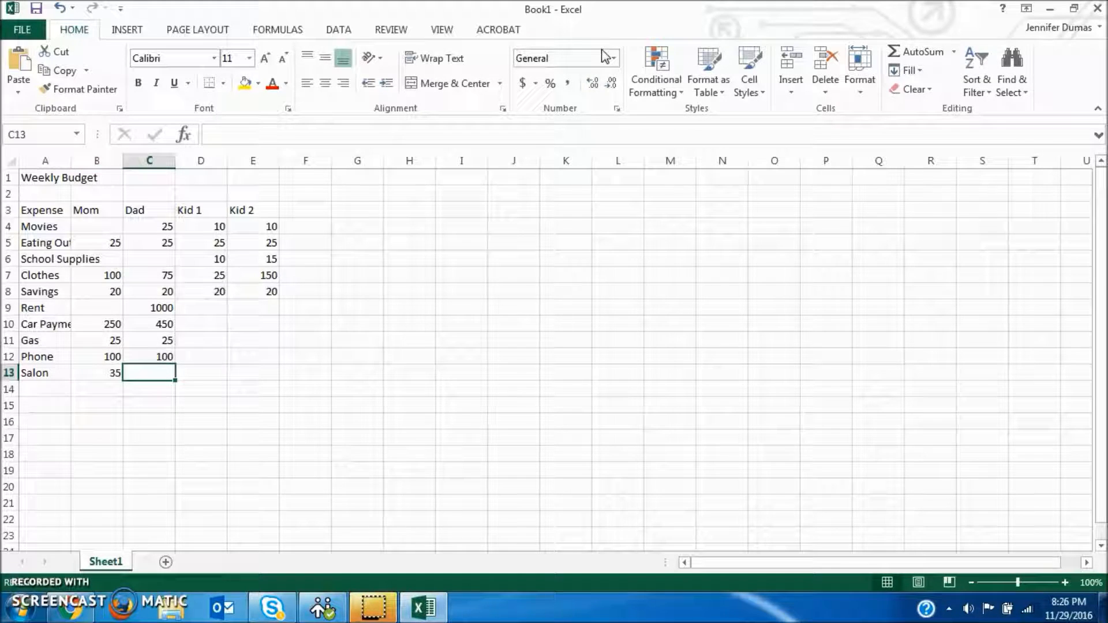
pyautogui.write('35')
pyautogui.press('Tab')
pyautogui.write('35')
pyautogui.press('Tab')
pyautogui.write('35')
pyautogui.press('Tab')
# Step: Review the cells left blank in the budget table, from Mom's Movies amount to the kids' Rent, Car Payment, Gas and Phone amounts
pyautogui.click(466, 90)
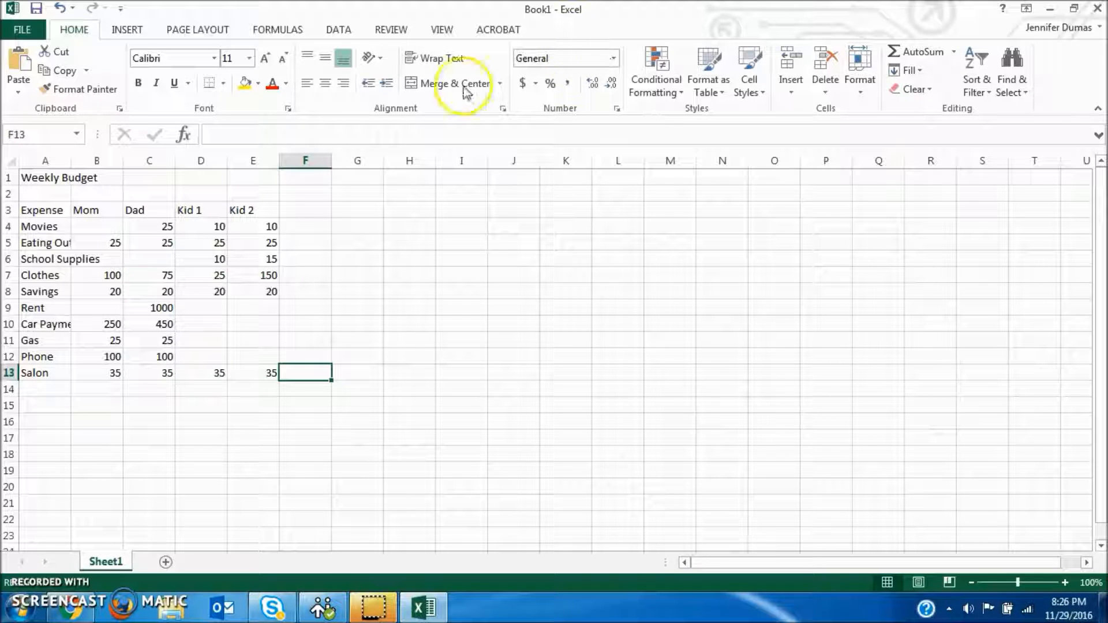
pyautogui.click(92, 227)
pyautogui.click(158, 255)
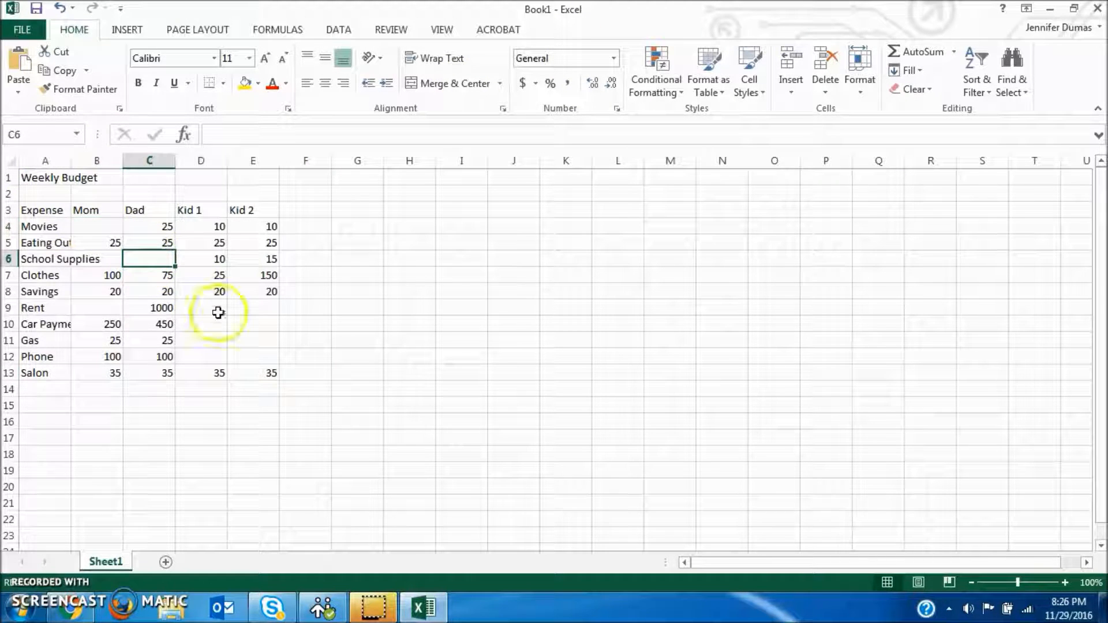
pyautogui.click(219, 312)
pyautogui.click(218, 339)
pyautogui.click(264, 358)
pyautogui.click(262, 324)
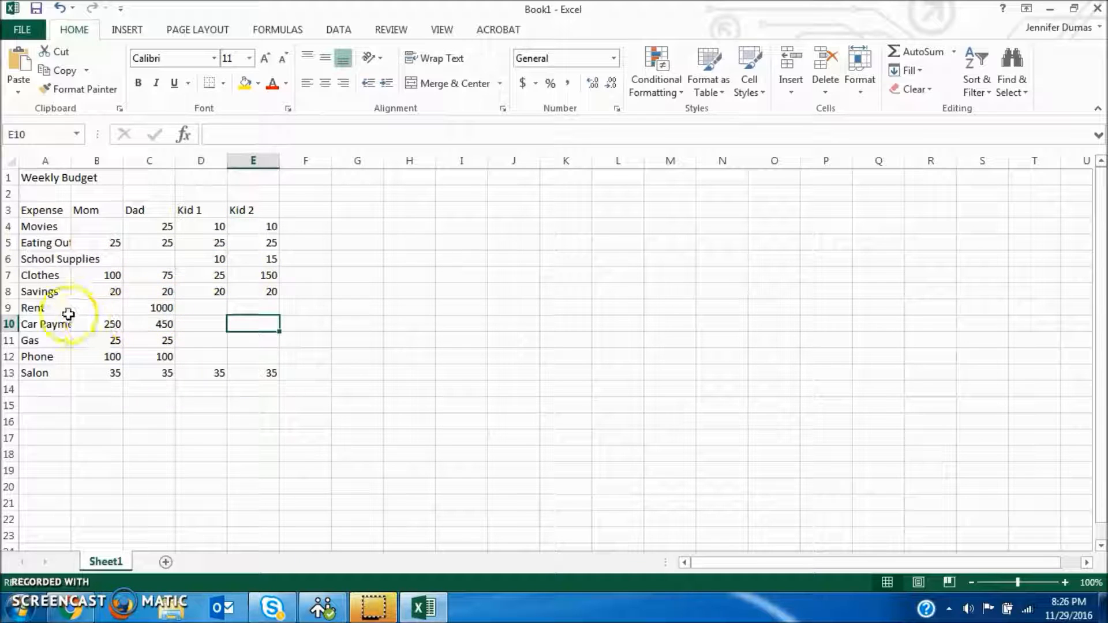
# Step: Autofit the width of column A so that the full expense names fit
pyautogui.click(155, 308)
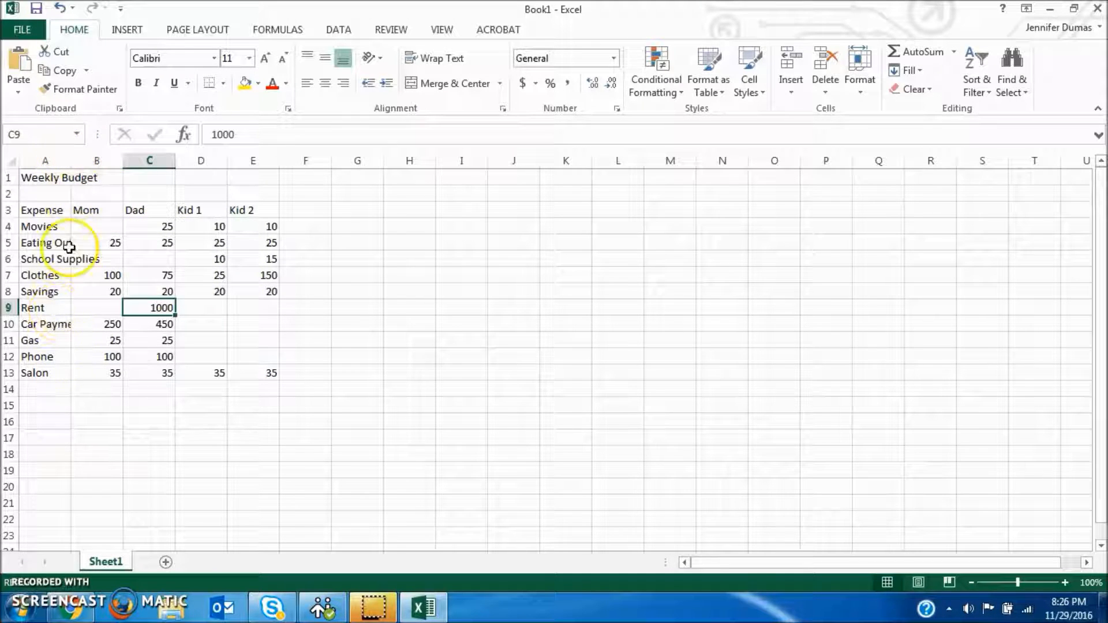
pyautogui.doubleClick(71, 160)
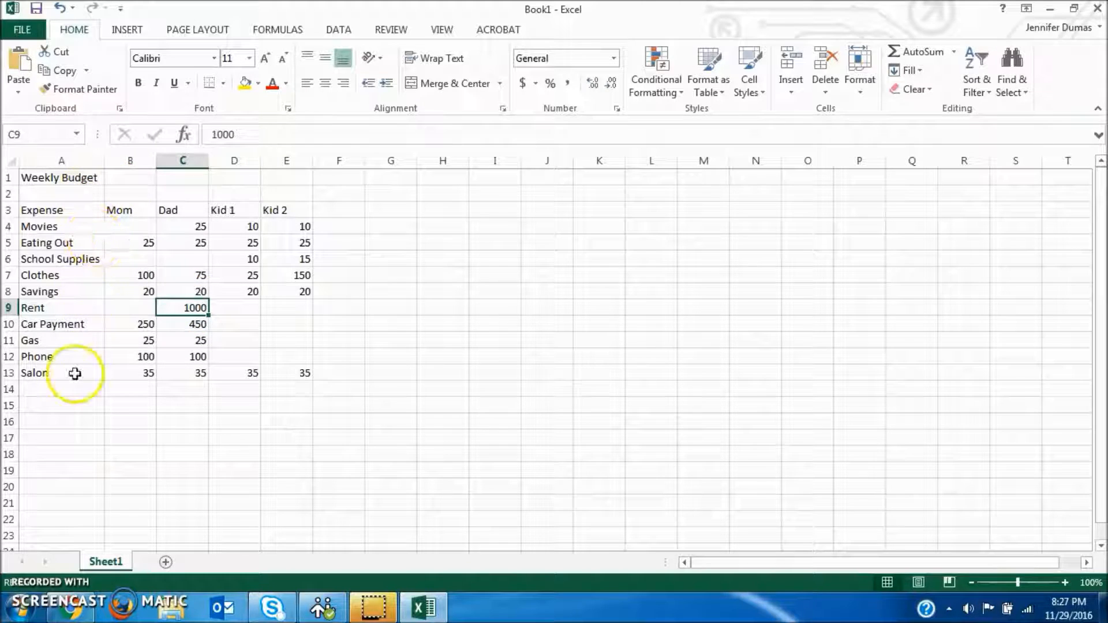
# Step: Enter the file-naming note "Weekly_Budget_1_your_name" in cell B17 below the table
pyautogui.click(124, 436)
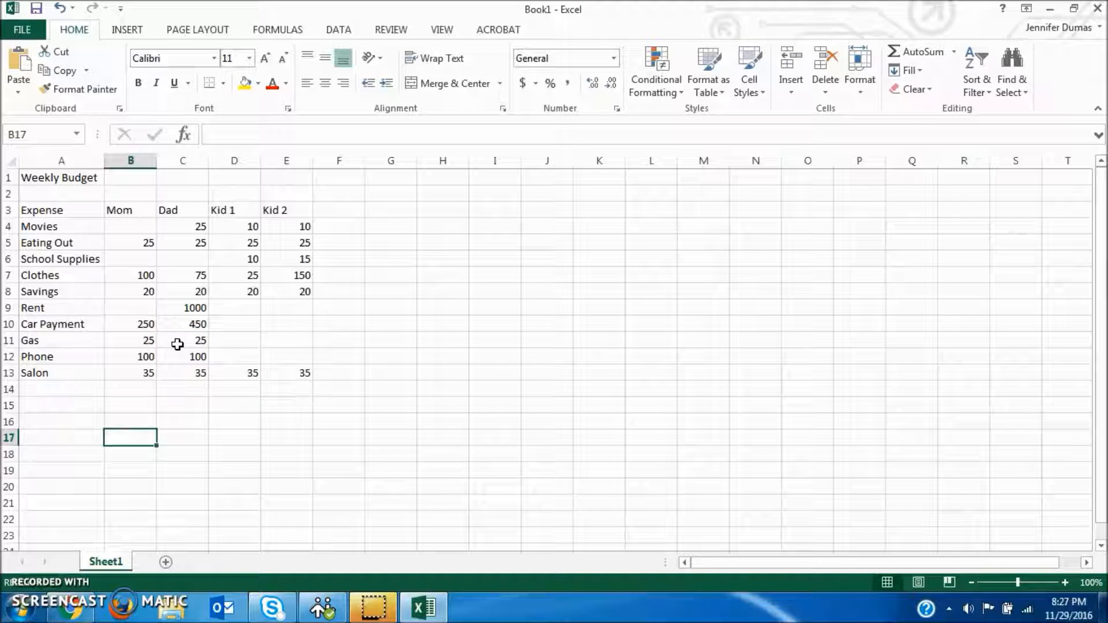
pyautogui.write('Weekly')
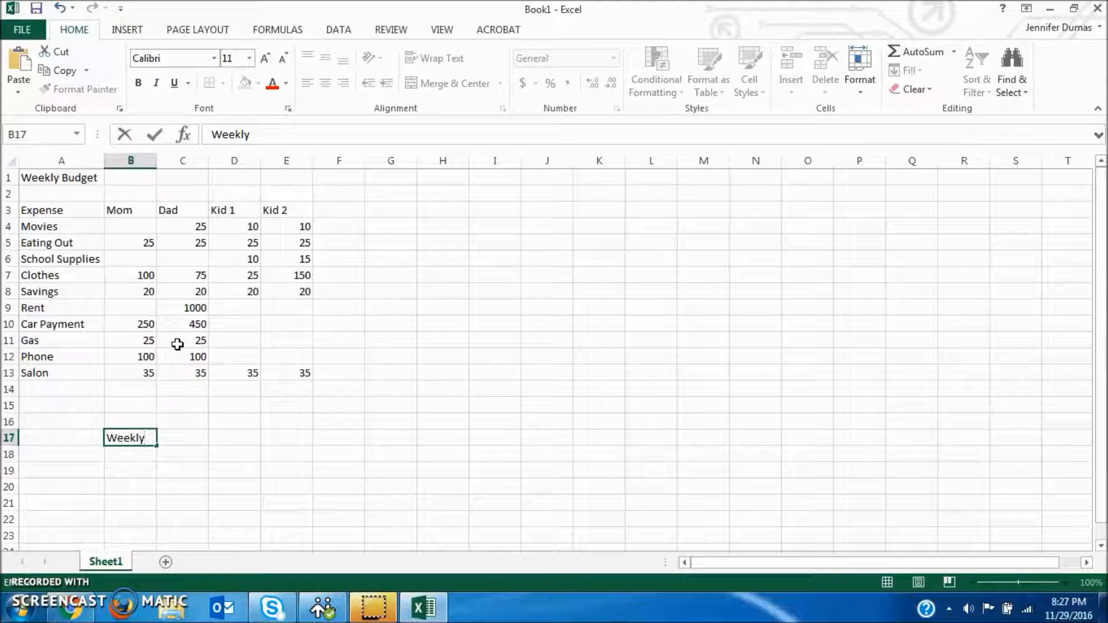
pyautogui.write('_Budget_1_your_name')
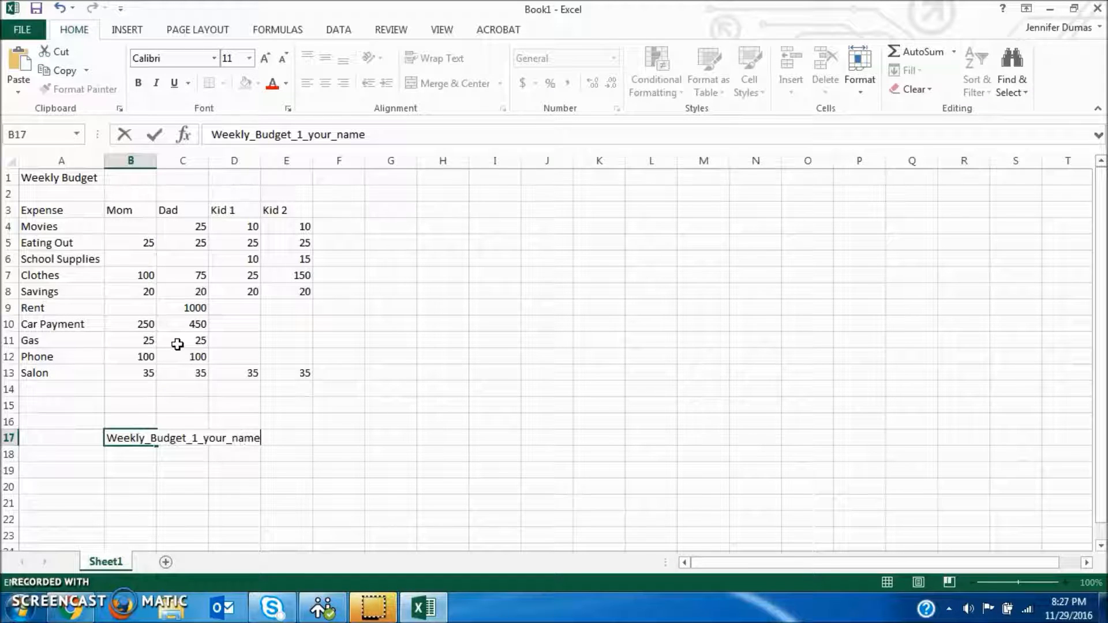
pyautogui.press('Return')
# Step: Add the note "Submit to the 4.04 Assignment Folder" in cell B18
pyautogui.write('Su')
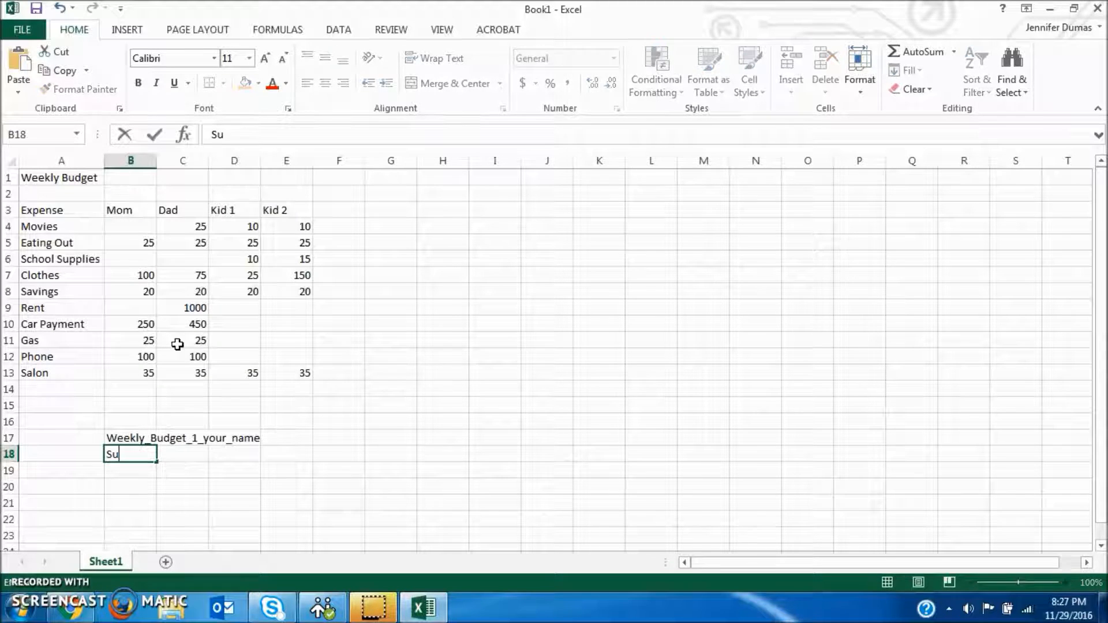
pyautogui.write('bmit to the 4.0')
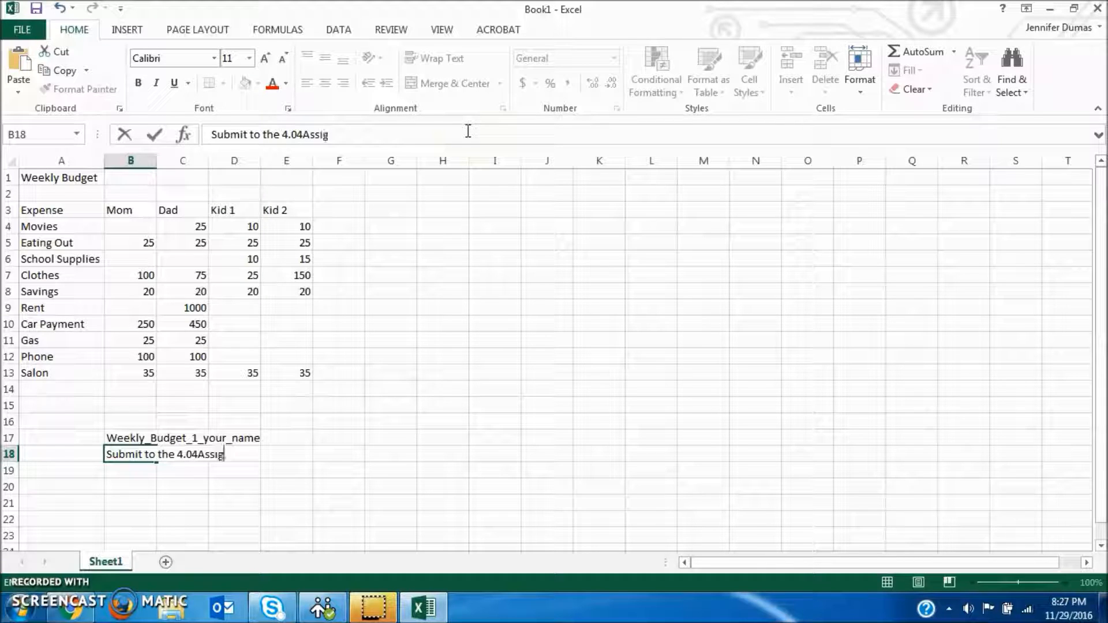
pyautogui.write('4 Assign')
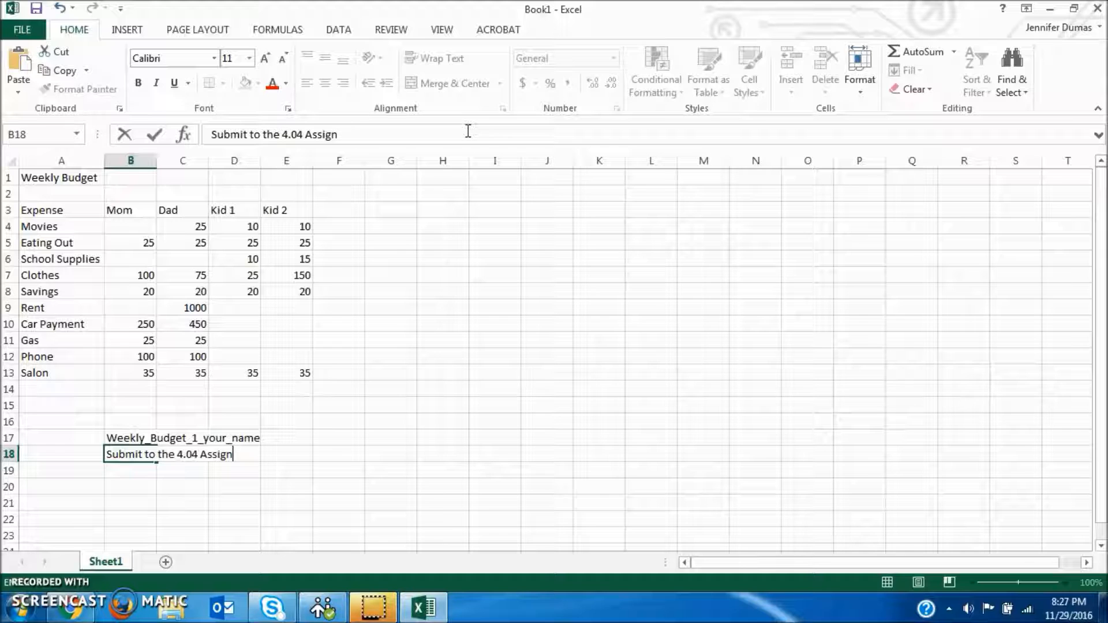
pyautogui.write('mnet Folder')
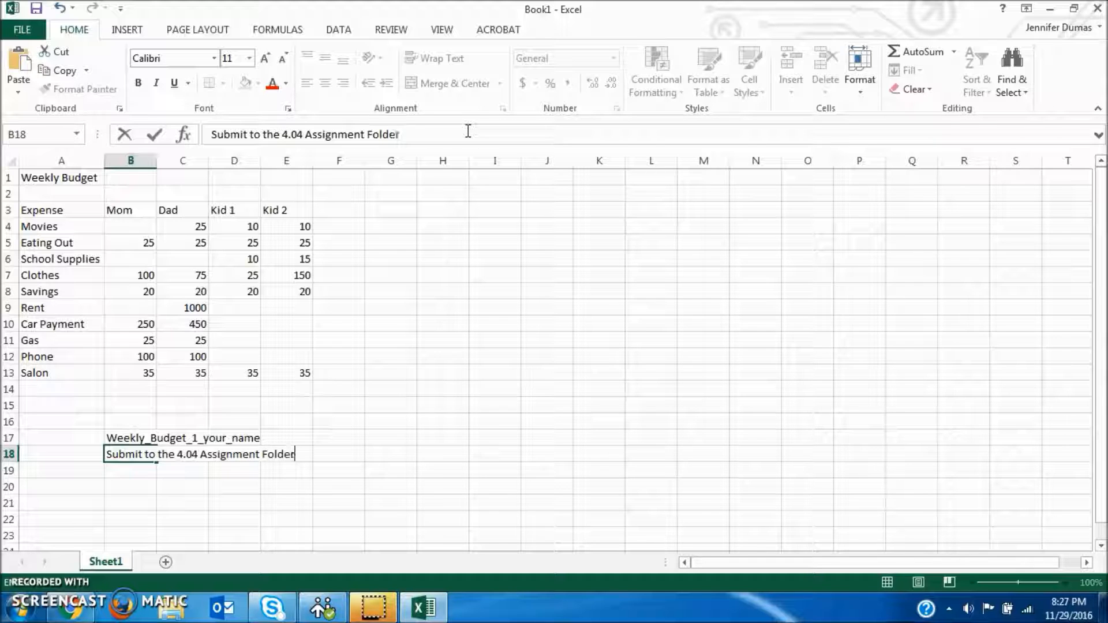